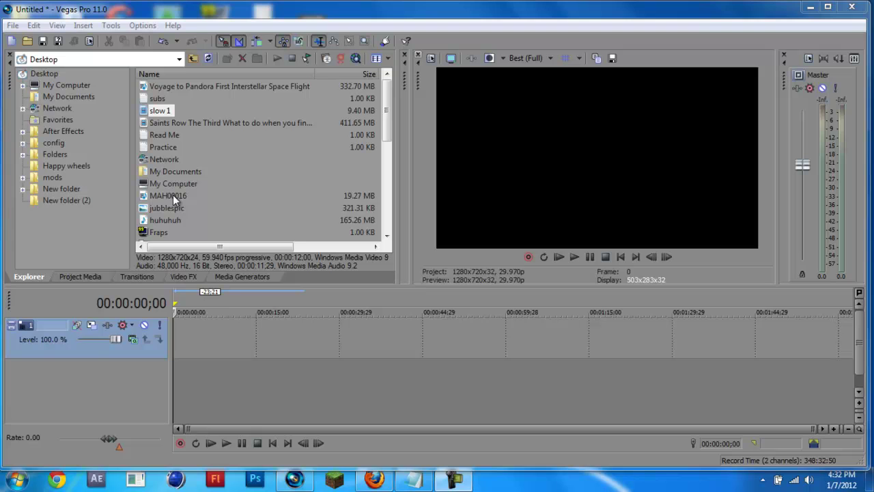
Drag the MAH00016 jar clip from Explorer onto the timeline.
drag(173, 195, 160, 311)
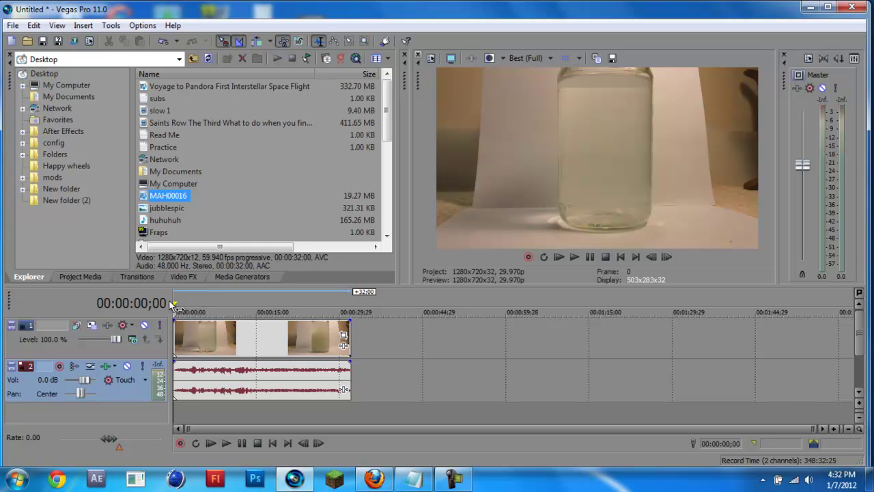
right_click(50, 381)
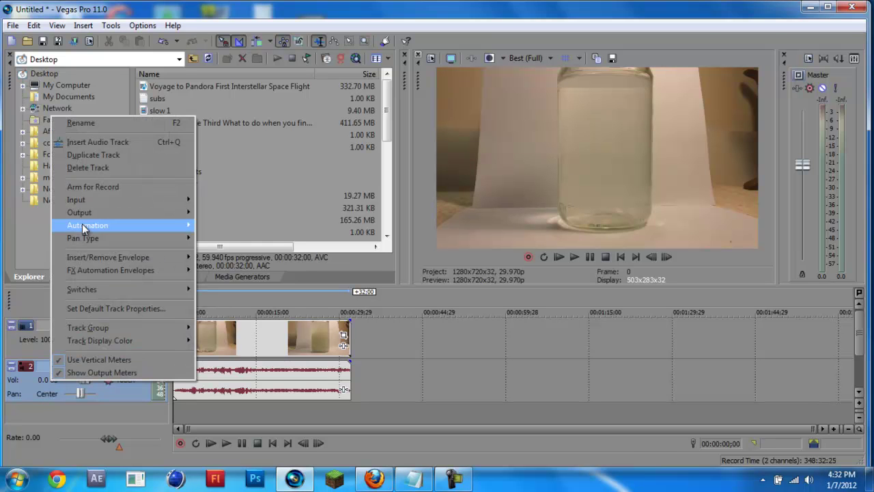
click(314, 266)
click(258, 377)
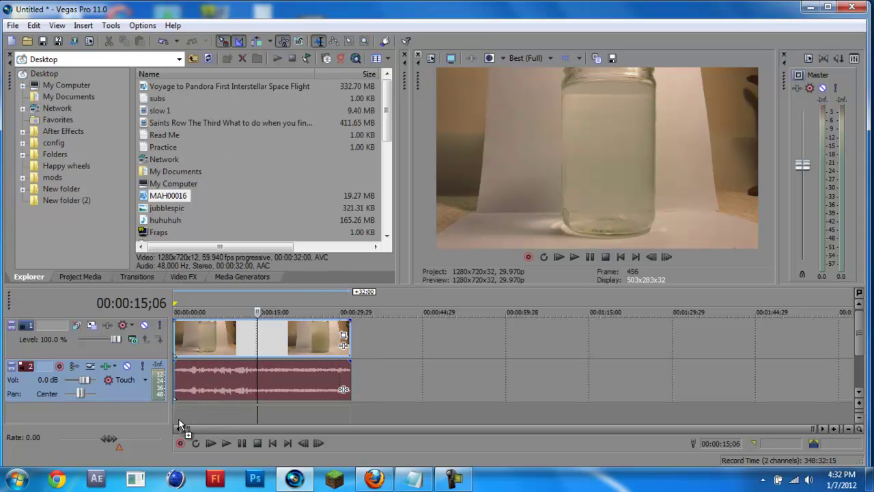
Re-add MAH00016, then delete the extra video track and the duplicate audio track.
drag(174, 195, 184, 426)
right_click(83, 348)
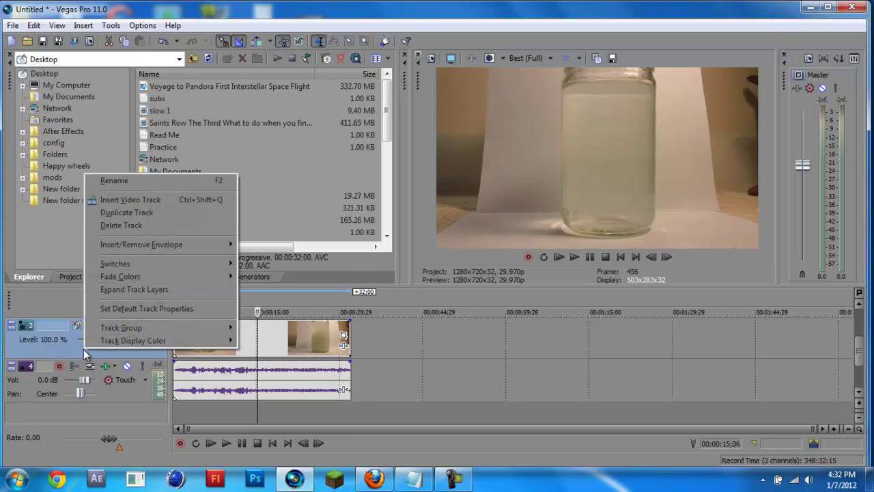
click(222, 224)
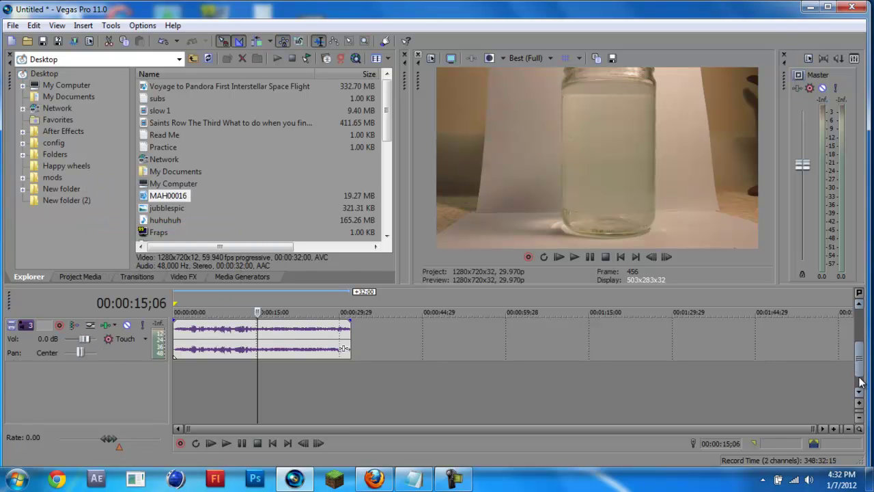
drag(859, 362, 859, 350)
right_click(40, 353)
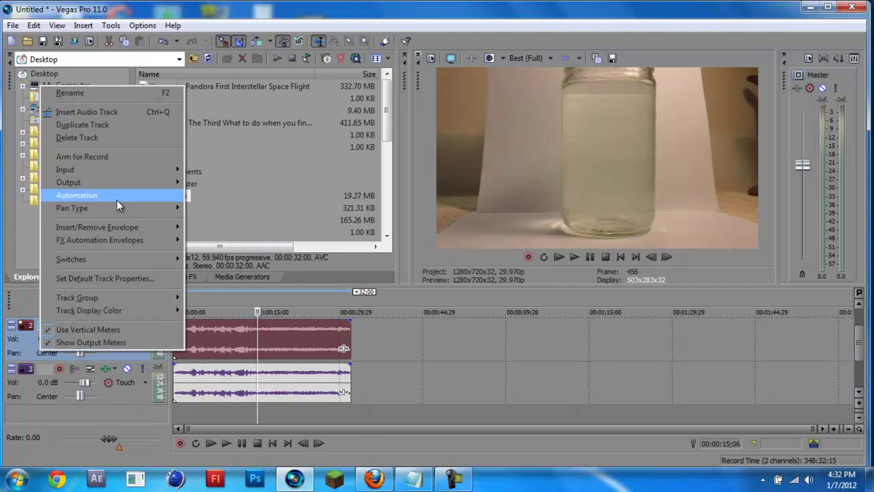
click(116, 137)
Shift the audio event to start around 40 seconds and return the cursor to the start.
drag(344, 349, 568, 349)
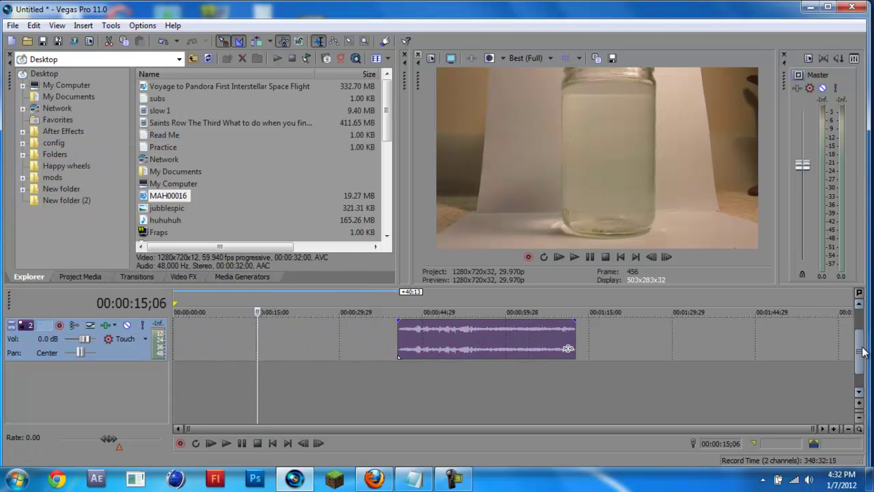
drag(858, 348, 858, 327)
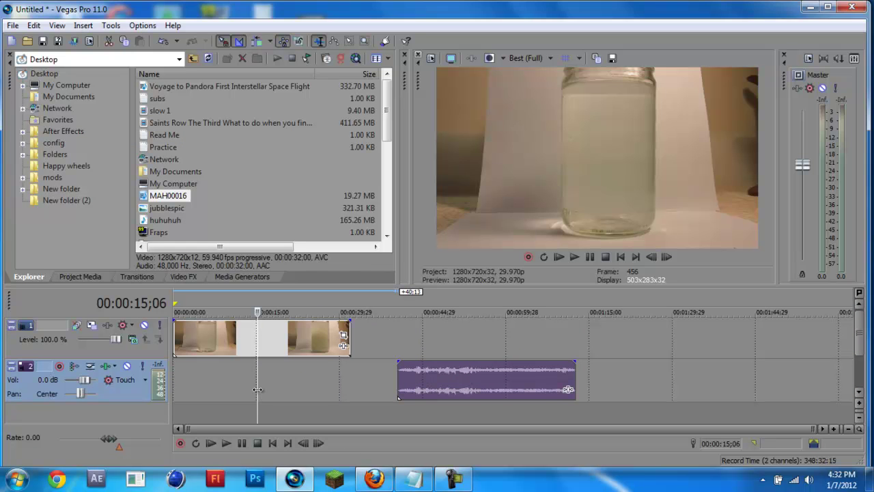
click(175, 378)
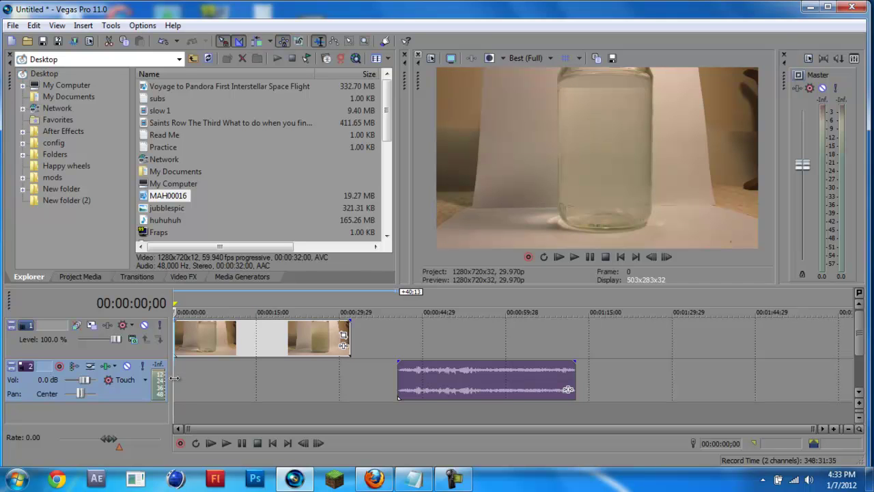
Locate the milk pour and trim the clip's beginning up to it.
key(space)
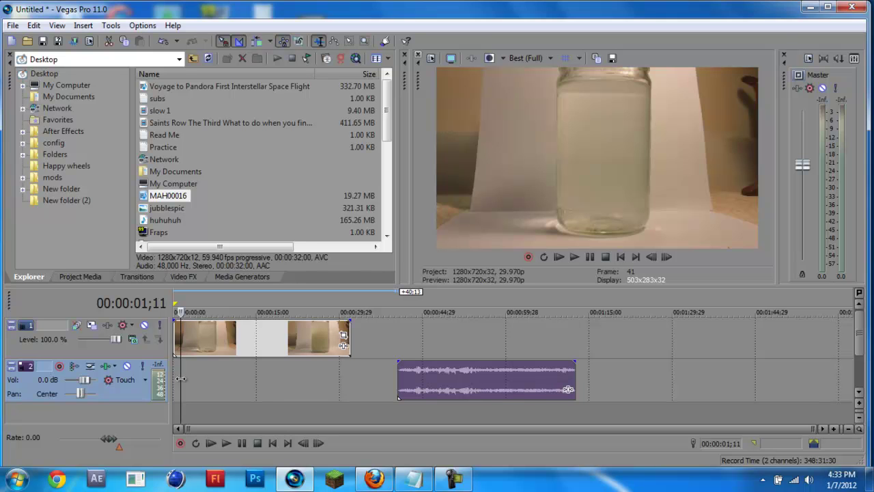
mouse_move(181, 379)
mouse_down()
mouse_move(295, 379)
mouse_move(279, 378)
mouse_up()
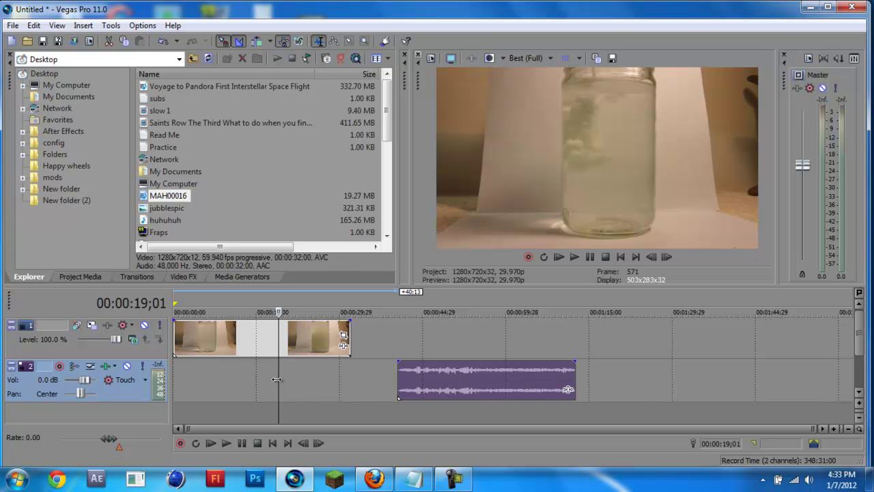
drag(280, 378, 275, 380)
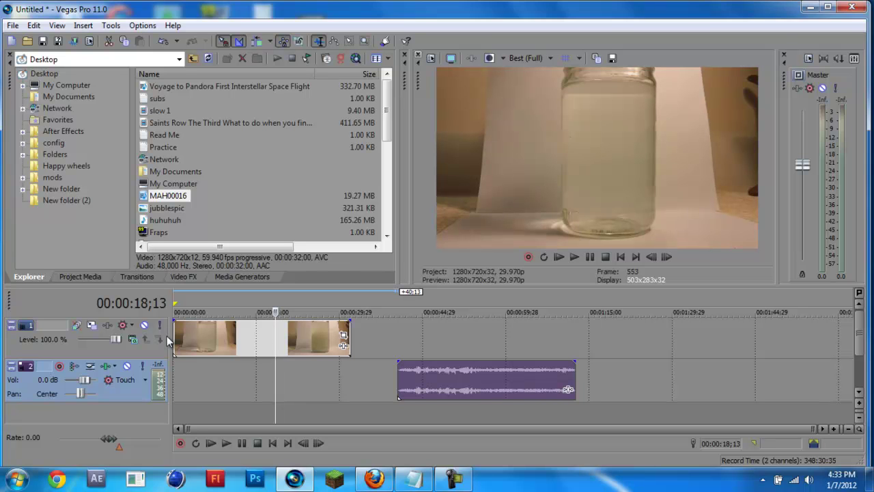
mouse_move(176, 337)
mouse_down()
mouse_move(275, 340)
mouse_move(196, 349)
mouse_up()
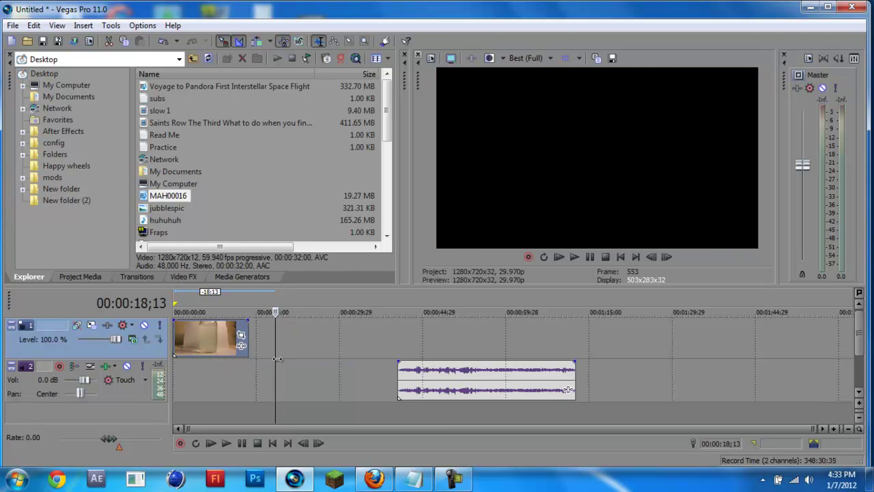
Split the clip where the pour ends and delete the remainder.
key(ctrl+Home)
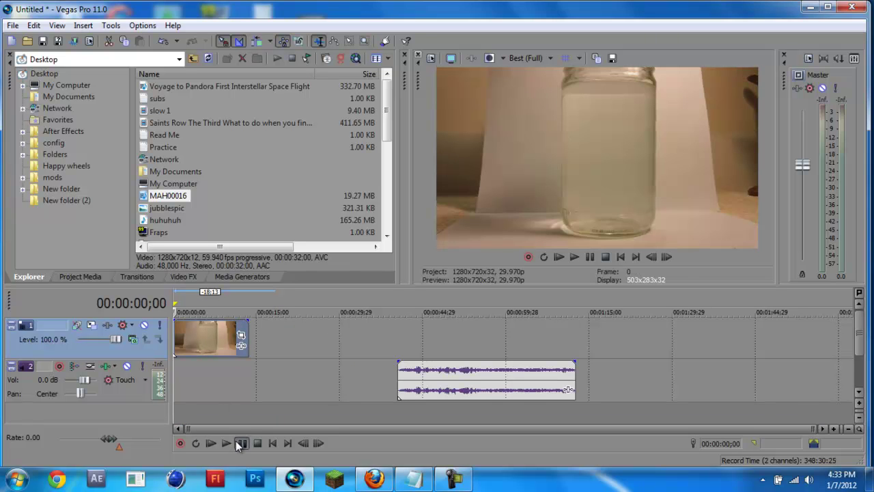
click(226, 442)
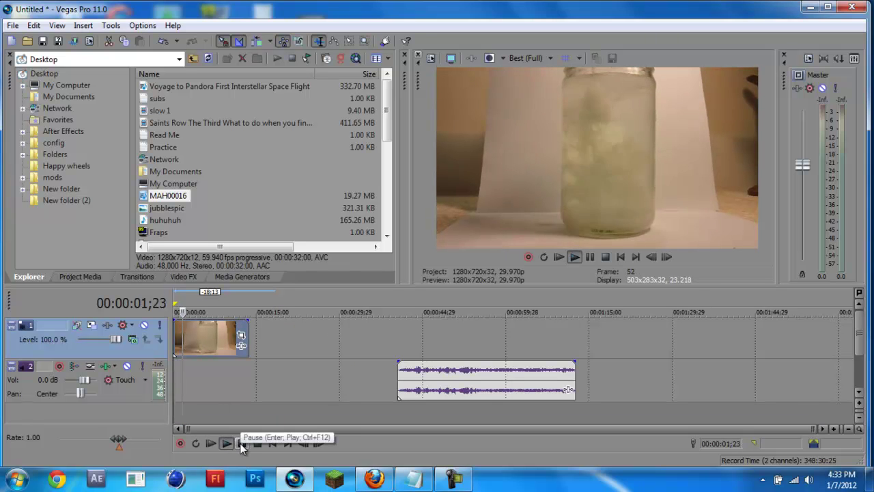
click(241, 443)
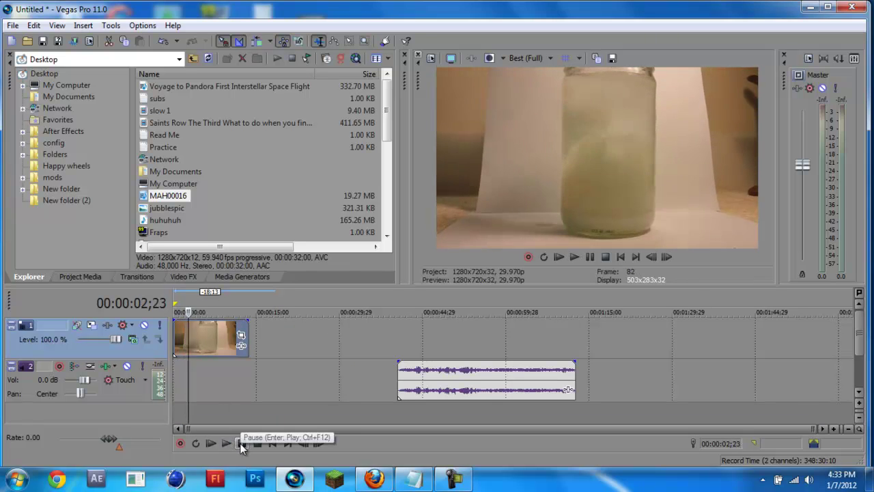
click(184, 350)
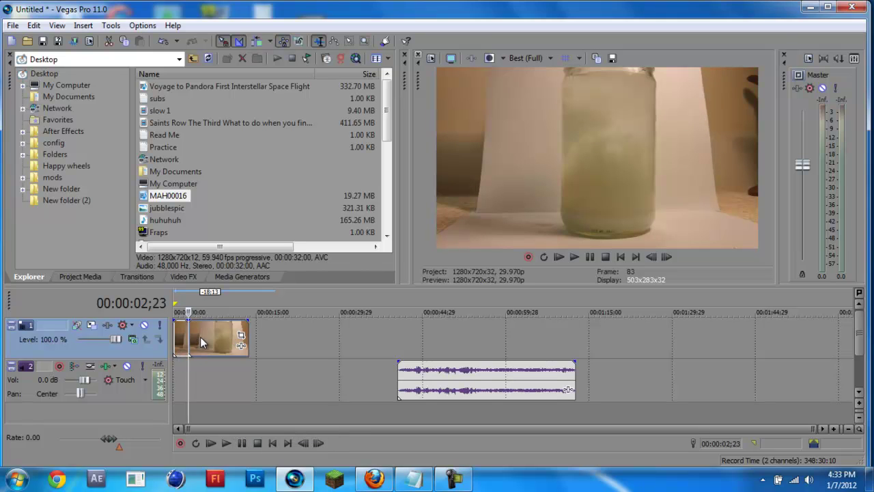
right_click(199, 341)
click(239, 268)
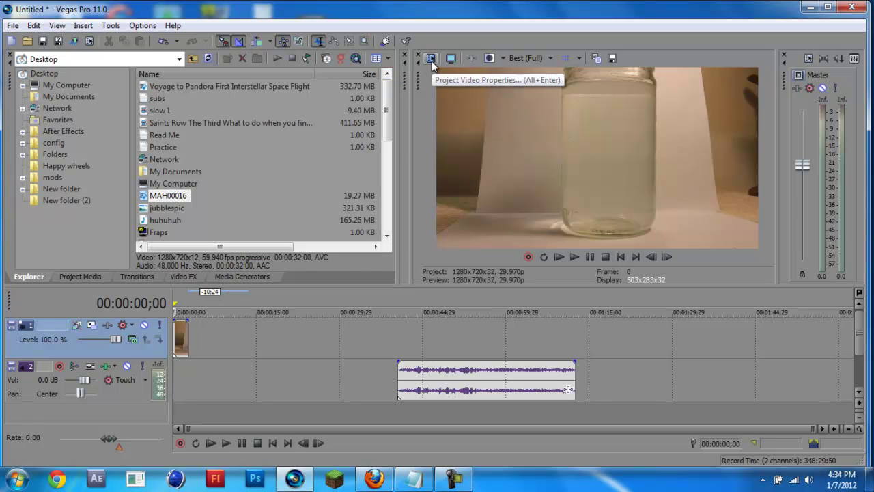
Change the Project Video Properties frame rate to 59.940 (Double NTSC) and apply it.
click(430, 60)
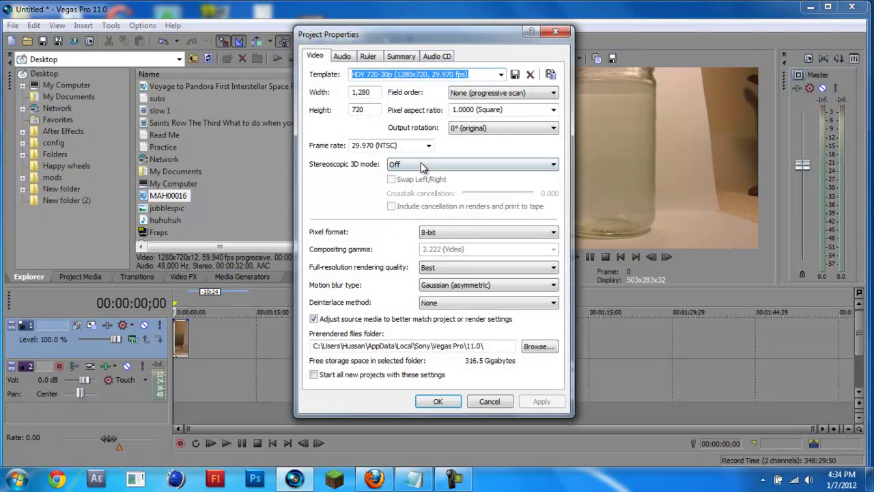
click(429, 146)
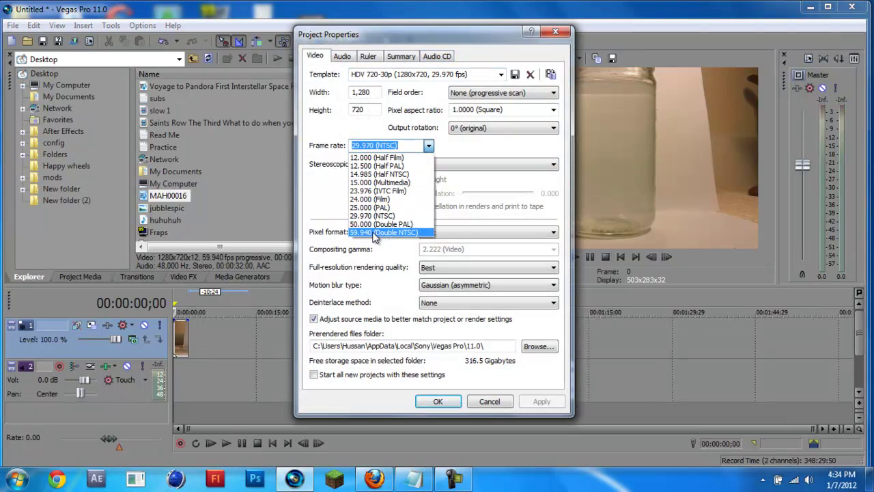
click(374, 237)
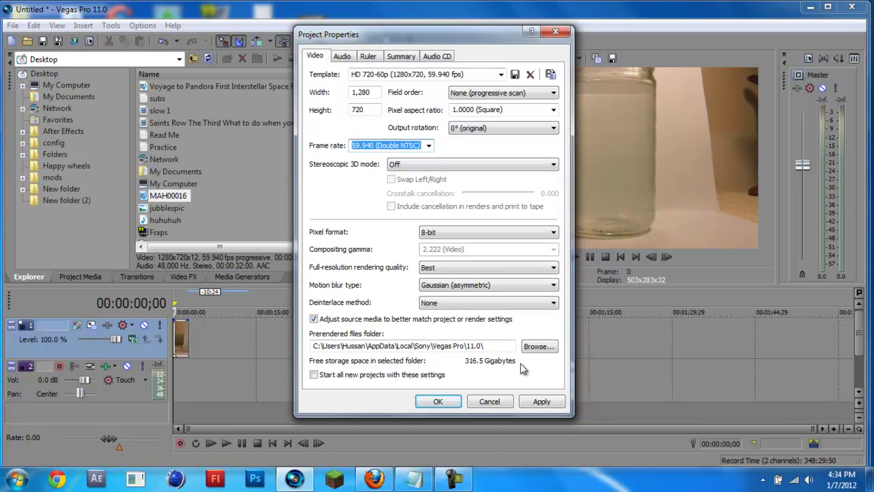
click(535, 402)
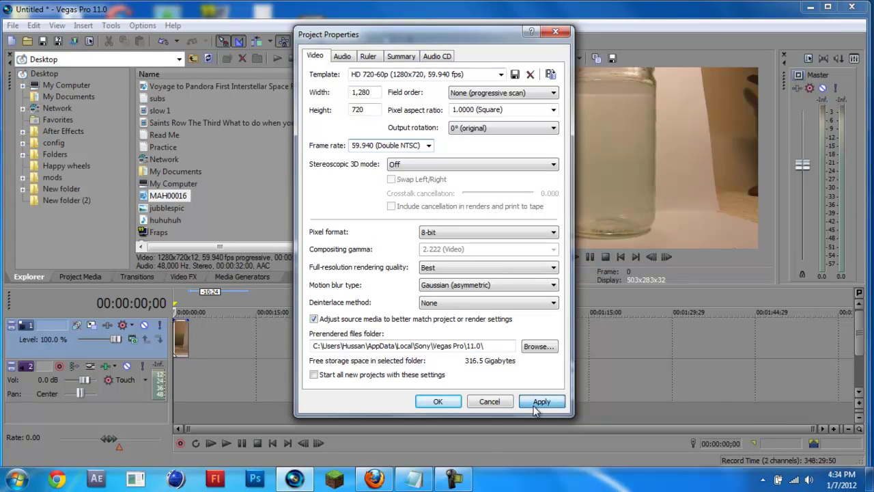
click(438, 403)
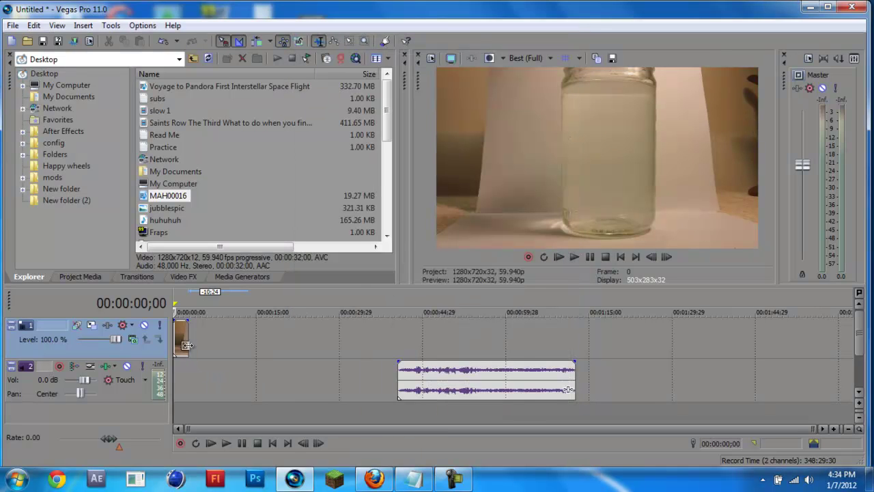
Uncheck Maintain aspect ratio in the jar video event's Properties.
right_click(182, 338)
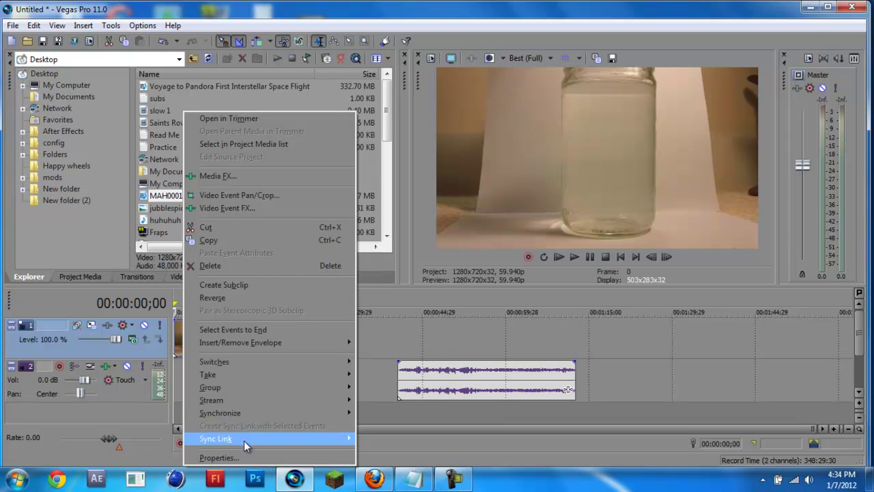
click(239, 458)
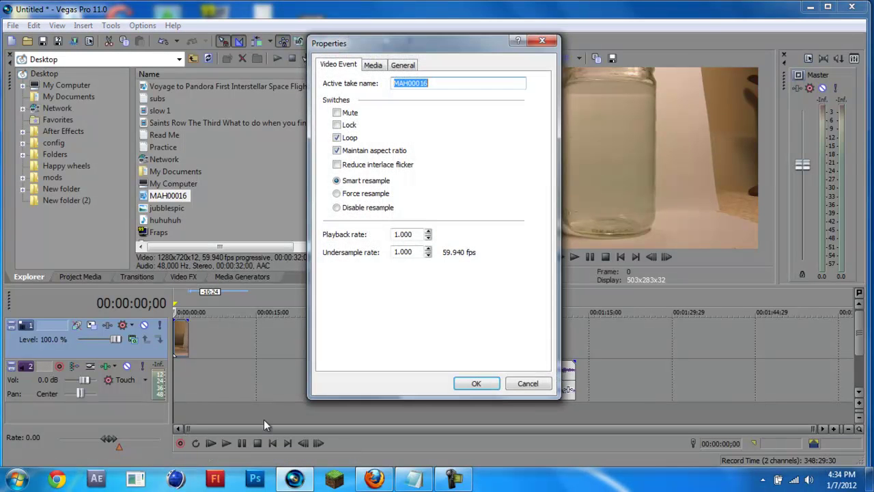
click(359, 156)
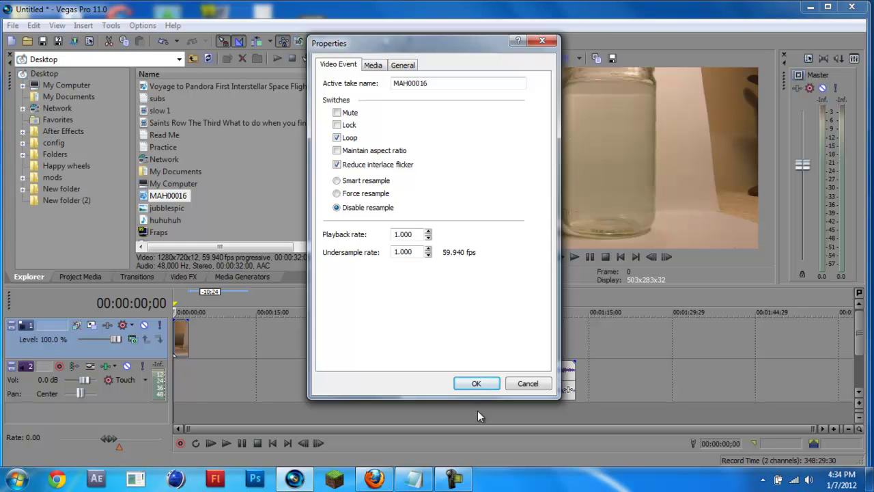
click(469, 383)
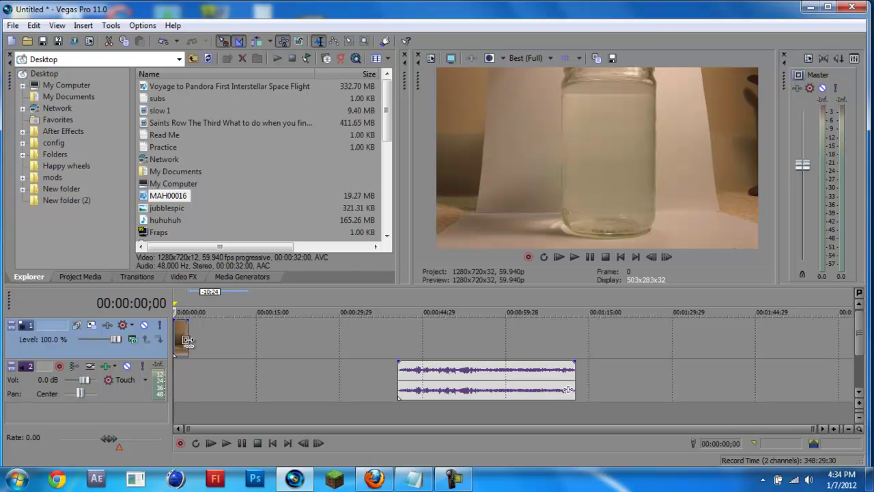
drag(188, 340, 234, 340)
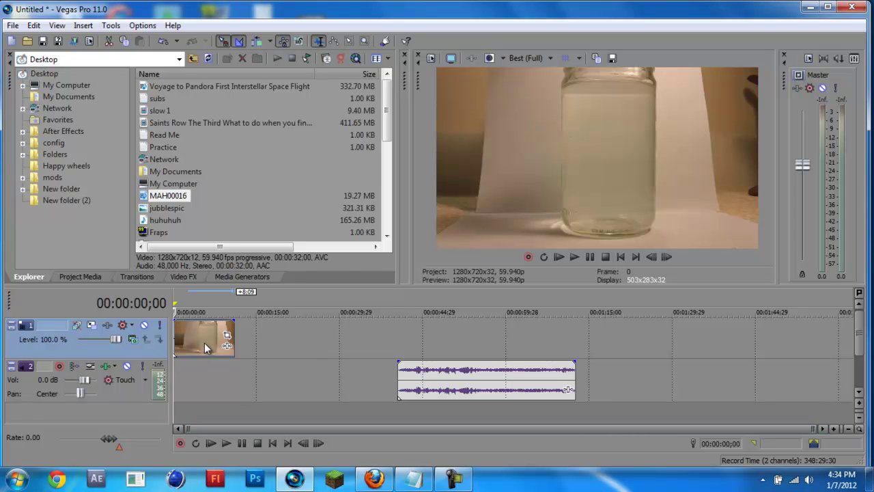
click(236, 304)
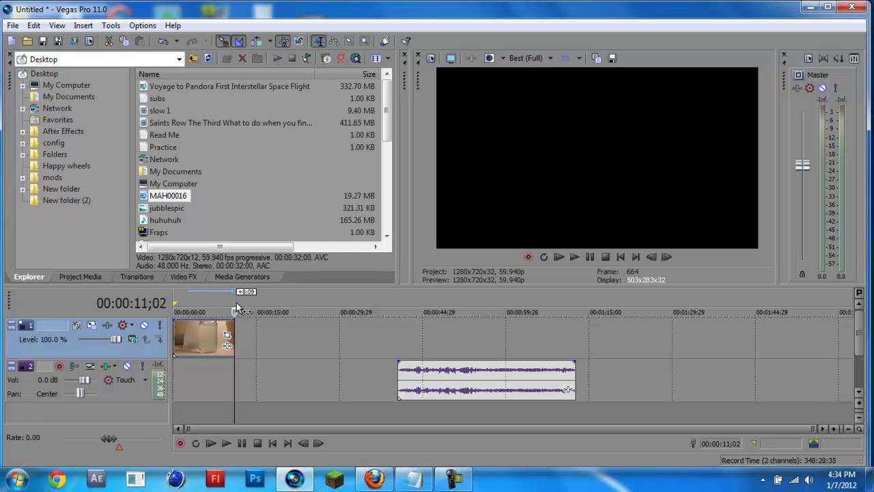
click(187, 299)
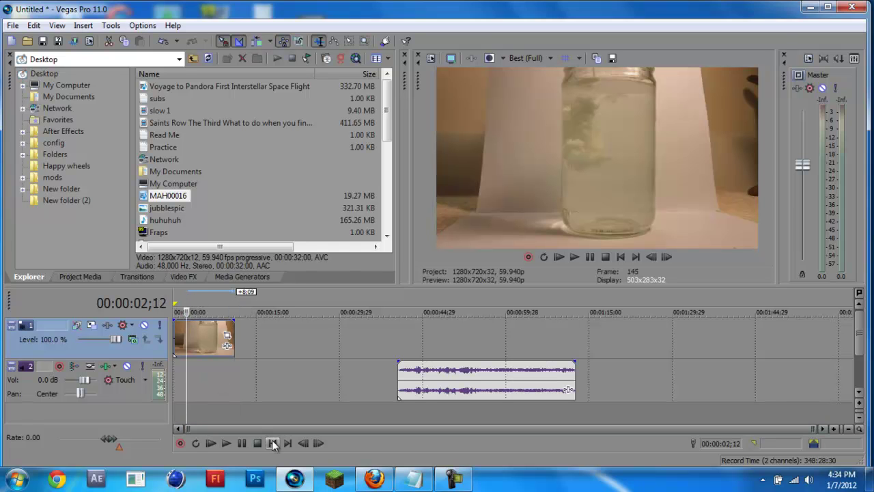
click(226, 442)
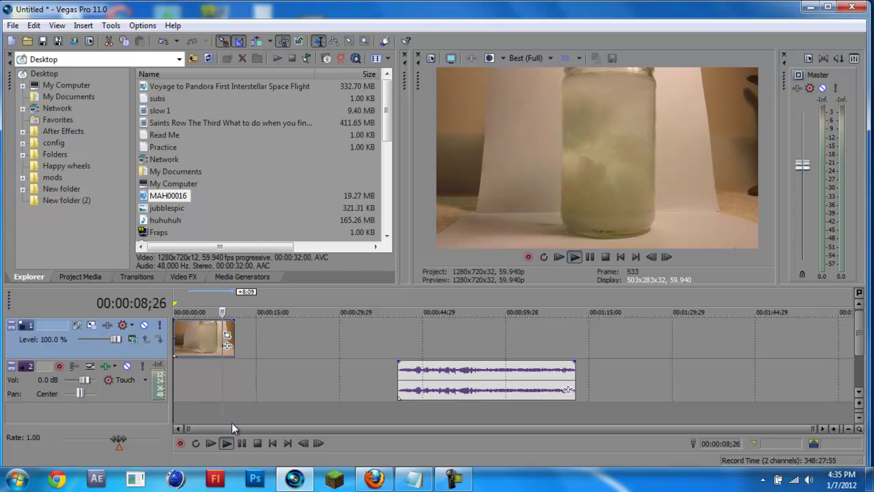
click(241, 442)
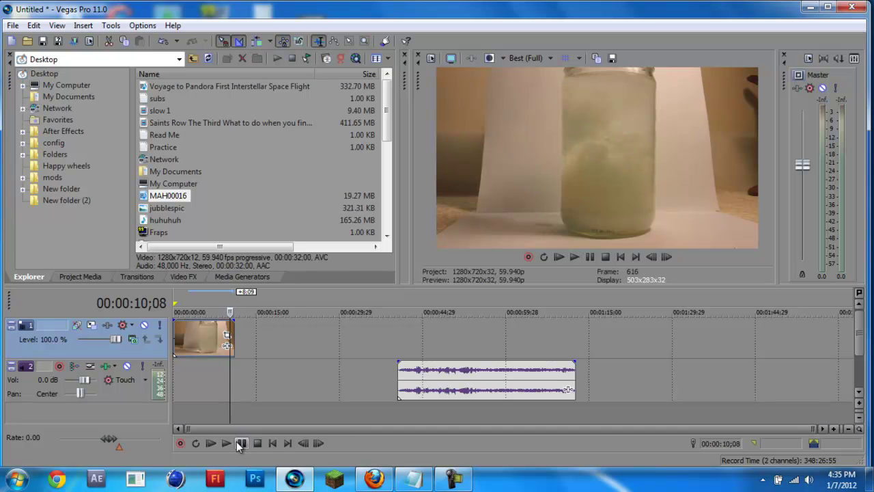
click(273, 442)
Move and lengthen the audio event, check its Properties, then delete it.
drag(442, 373, 269, 391)
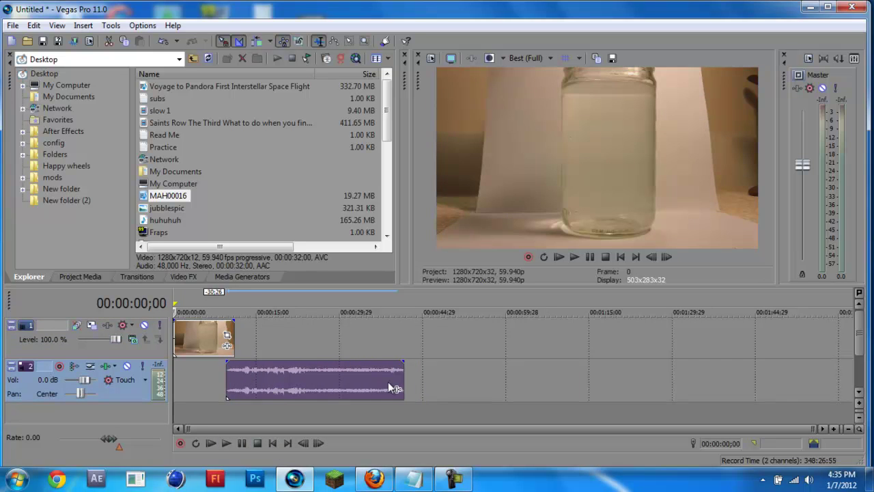
drag(400, 383, 429, 377)
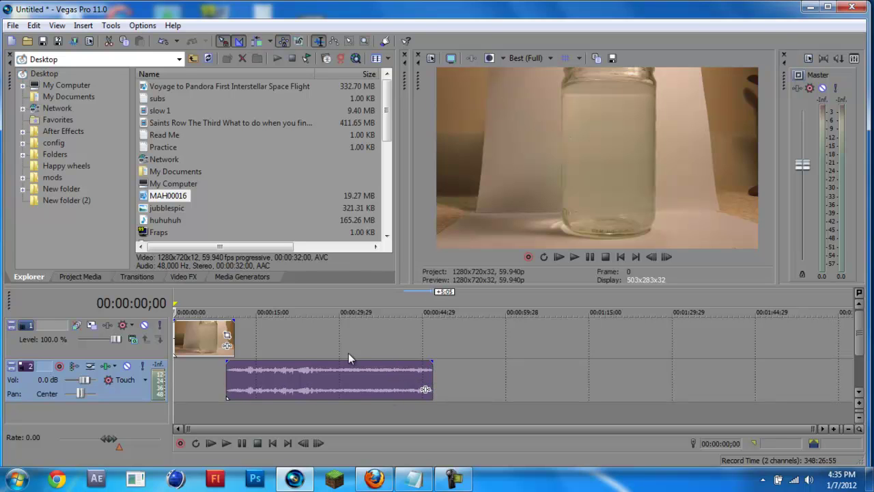
right_click(280, 380)
click(295, 371)
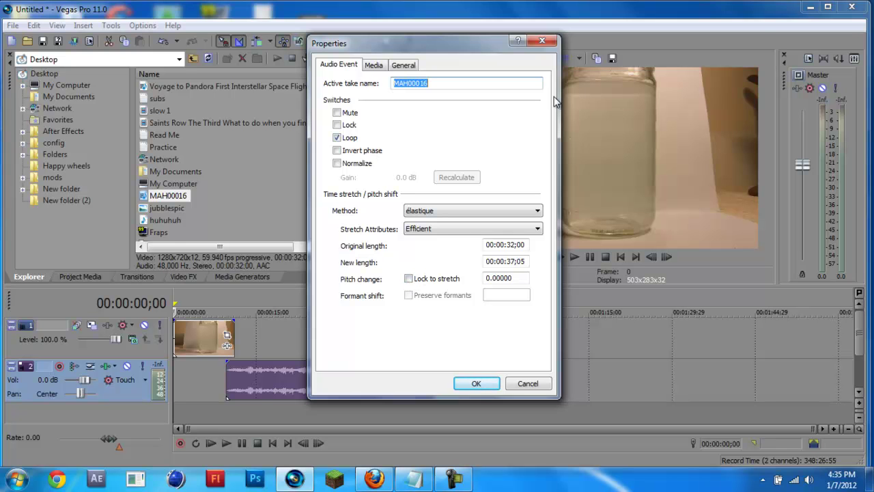
click(542, 41)
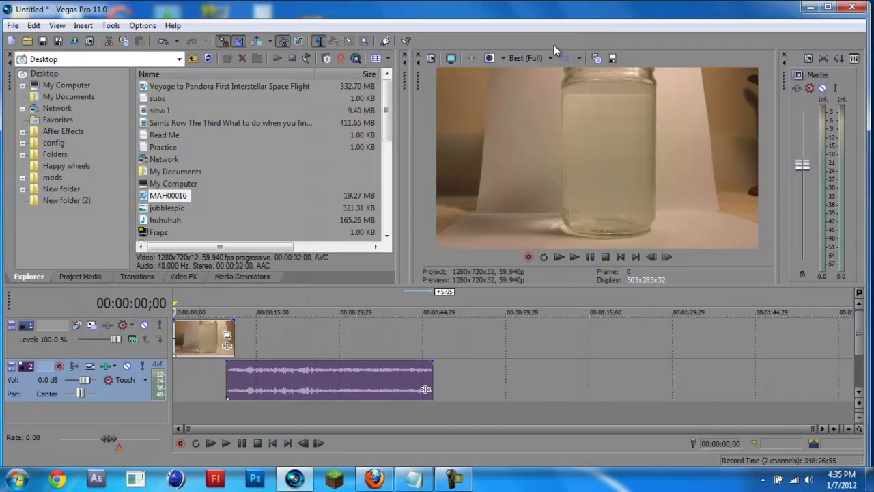
right_click(295, 374)
click(360, 187)
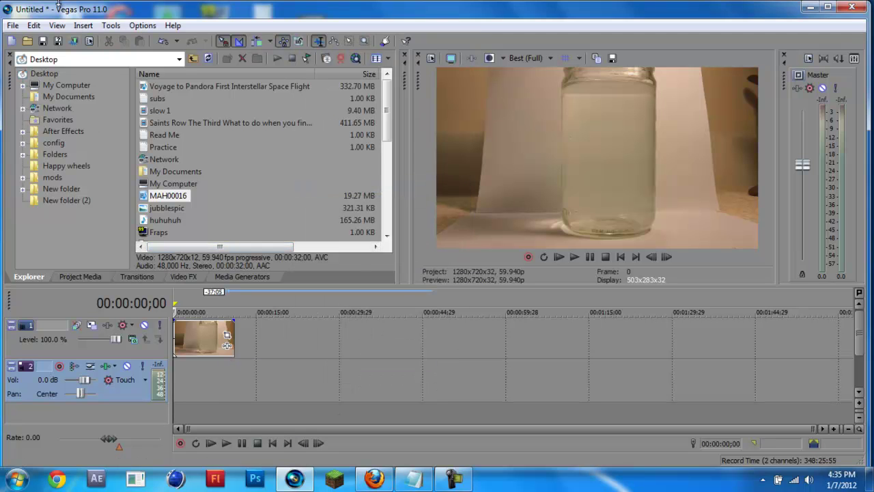
Open Render As and choose the WMV 6 Mbps HD 720-30p template.
click(12, 26)
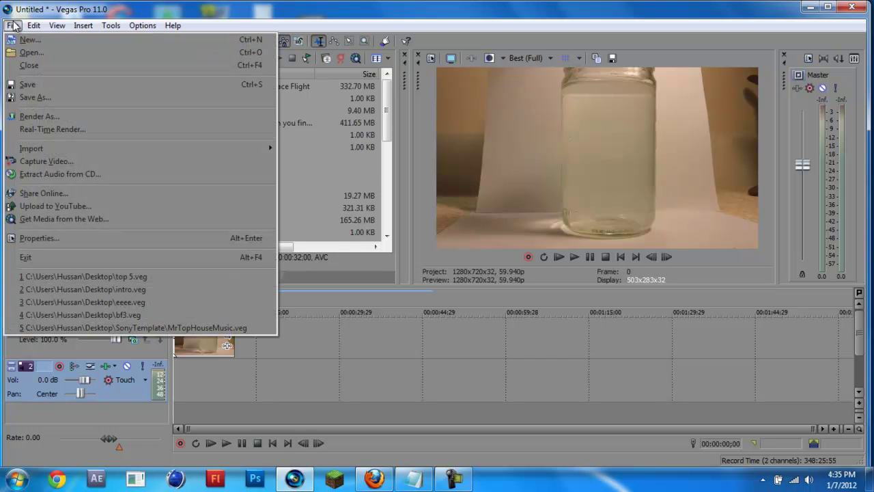
click(53, 117)
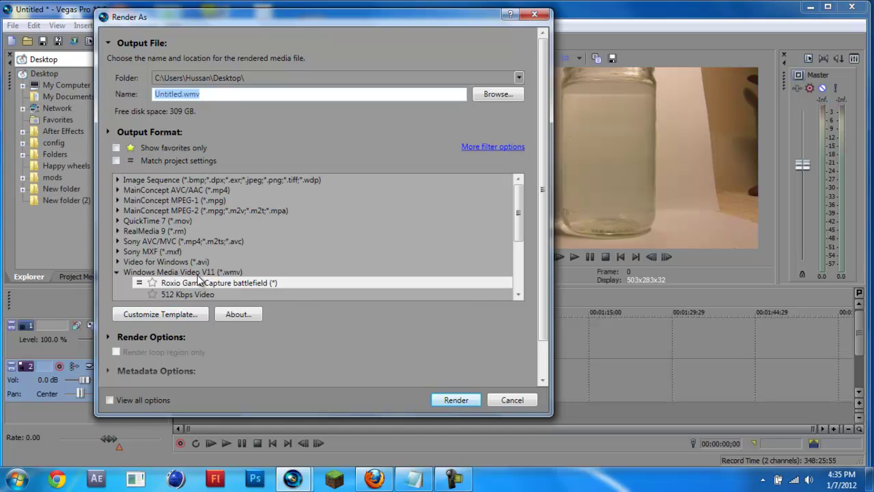
drag(514, 235, 517, 283)
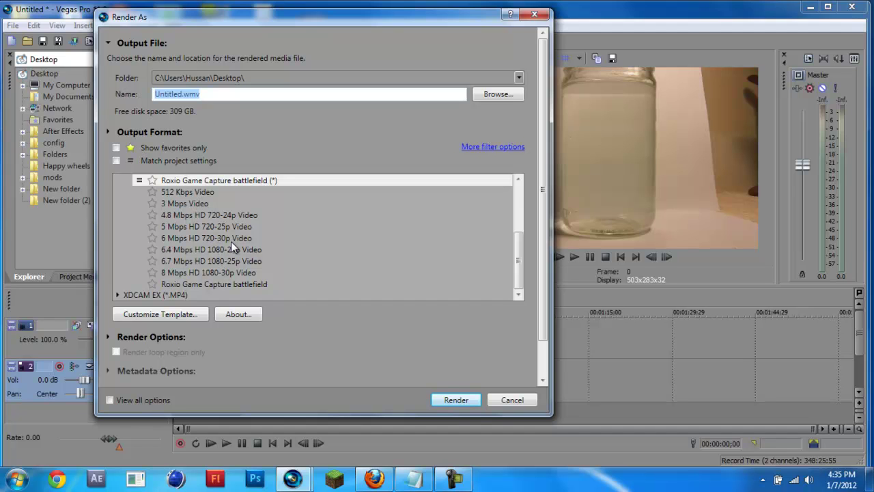
click(238, 238)
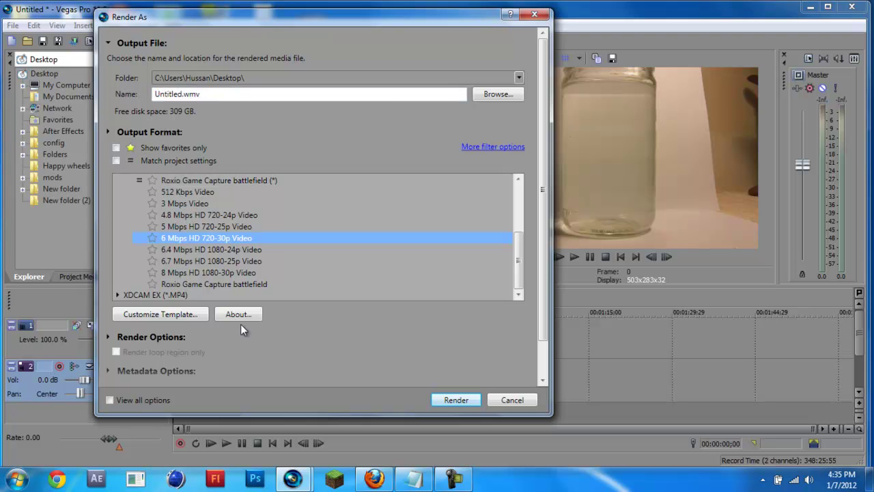
Customize the template: video smoothness 100, frame rate 59.94, rendering quality Best.
click(142, 314)
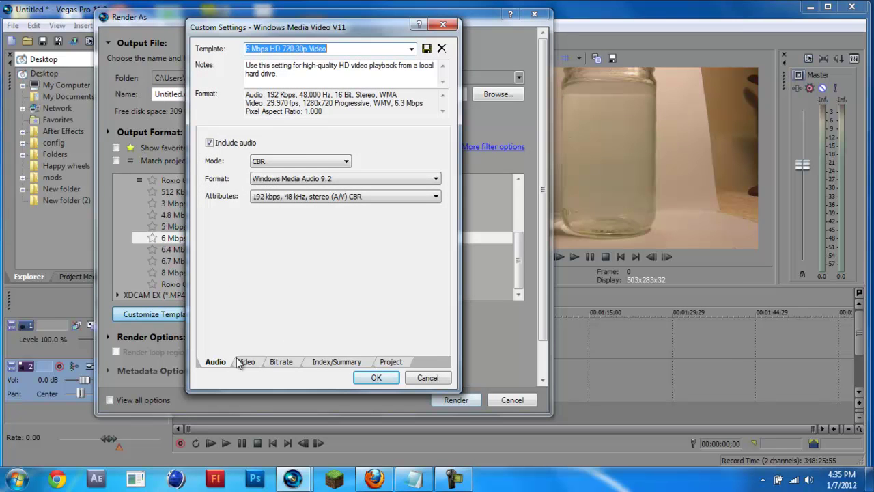
click(245, 362)
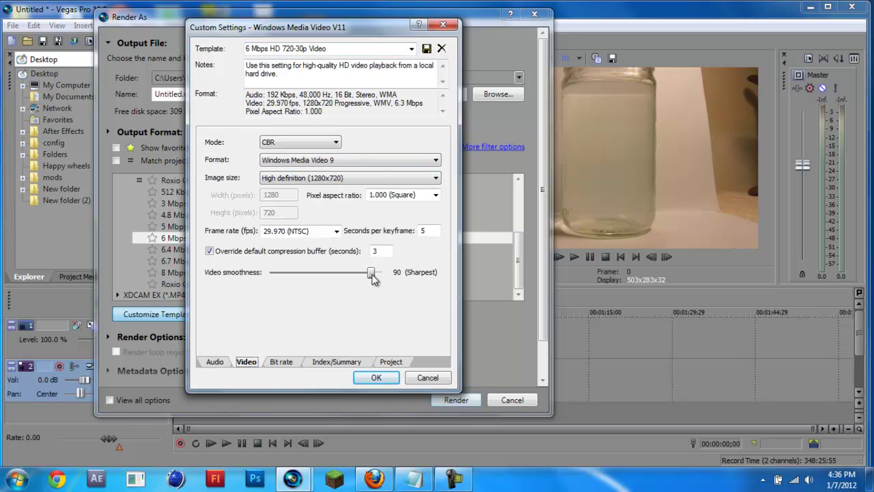
drag(370, 271, 383, 272)
click(336, 230)
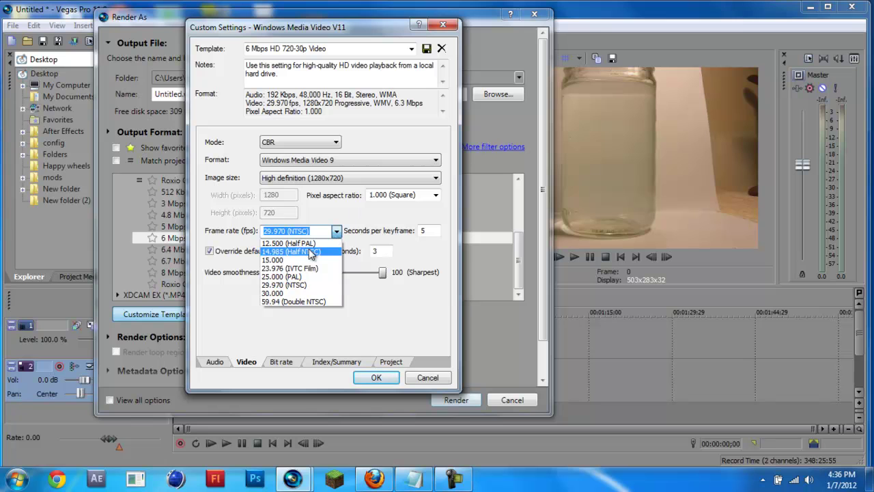
click(285, 301)
click(278, 362)
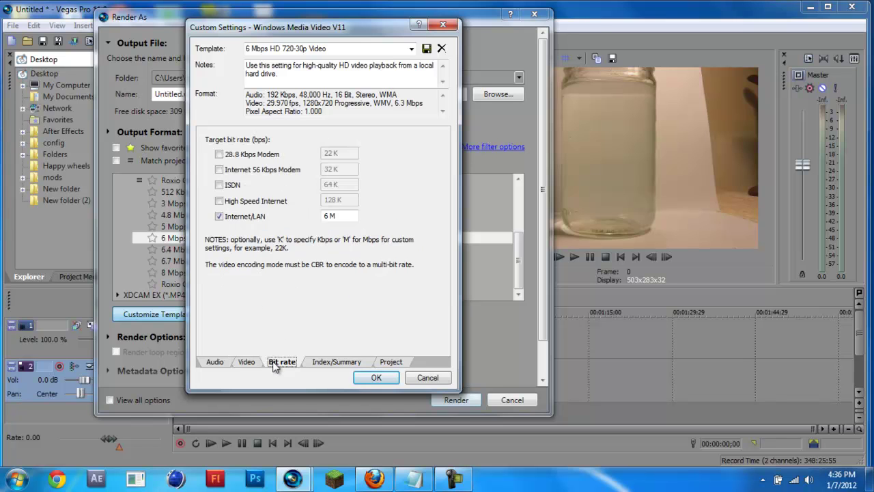
click(328, 363)
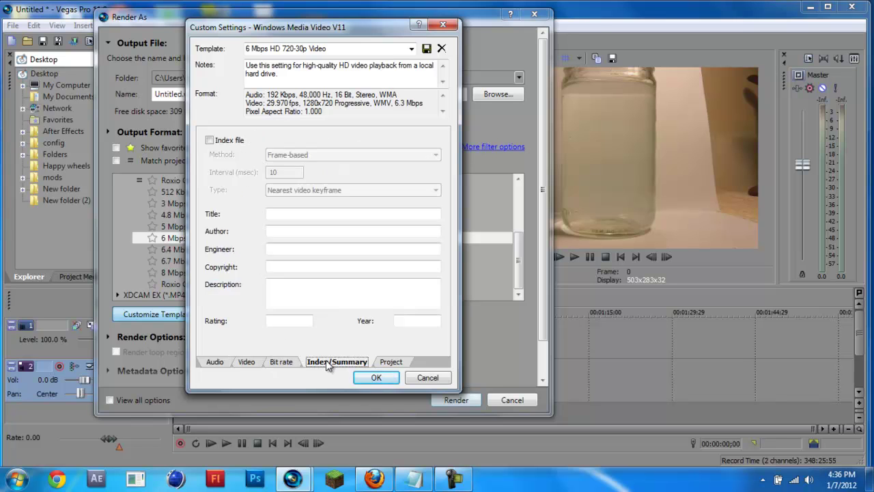
click(388, 363)
click(414, 140)
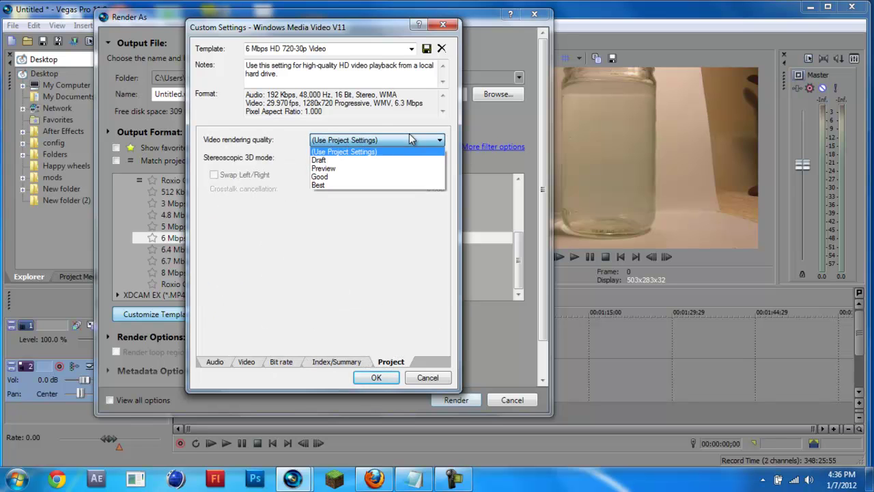
click(384, 182)
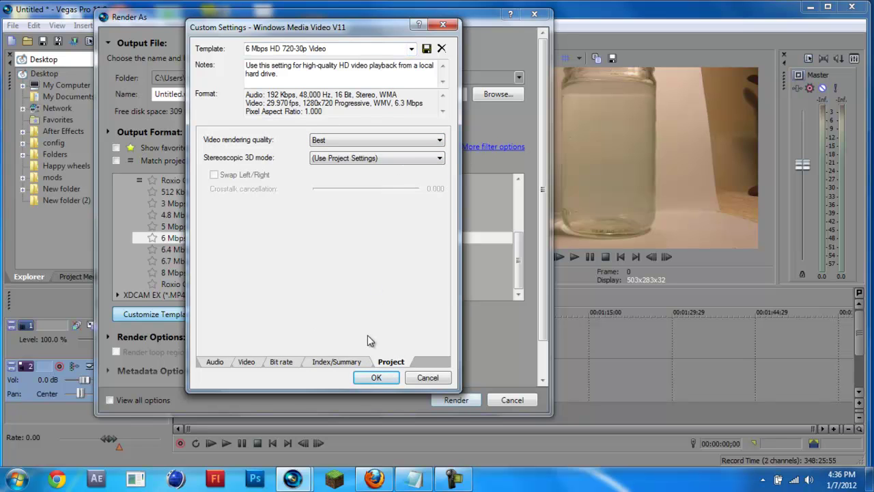
click(379, 379)
Replace the render output file name with 'slowmo test 1'.
drag(443, 17, 308, 36)
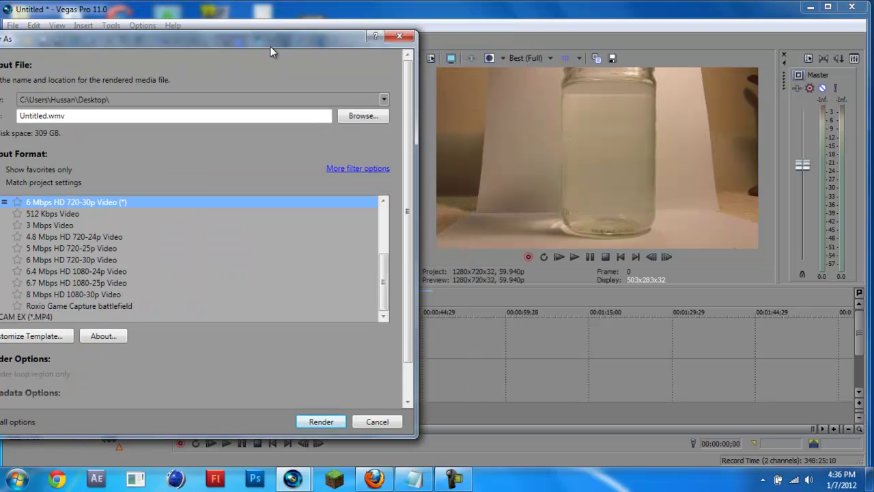
drag(268, 42, 343, 25)
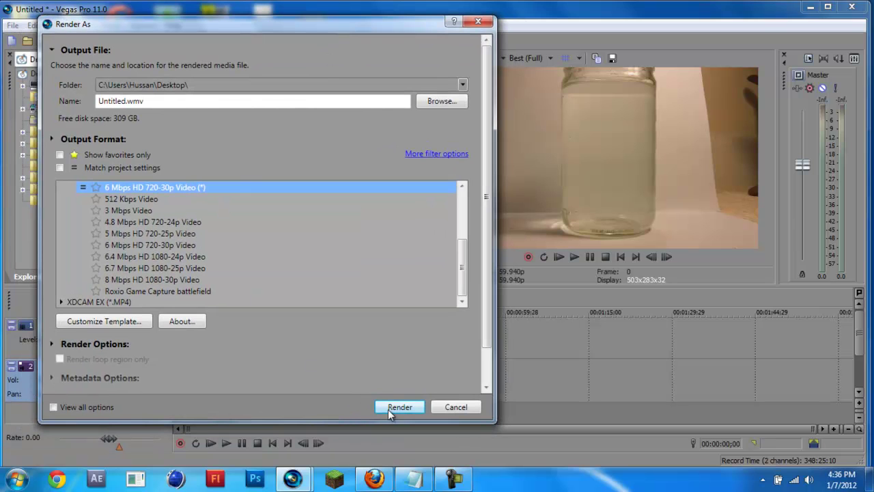
double_click(154, 101)
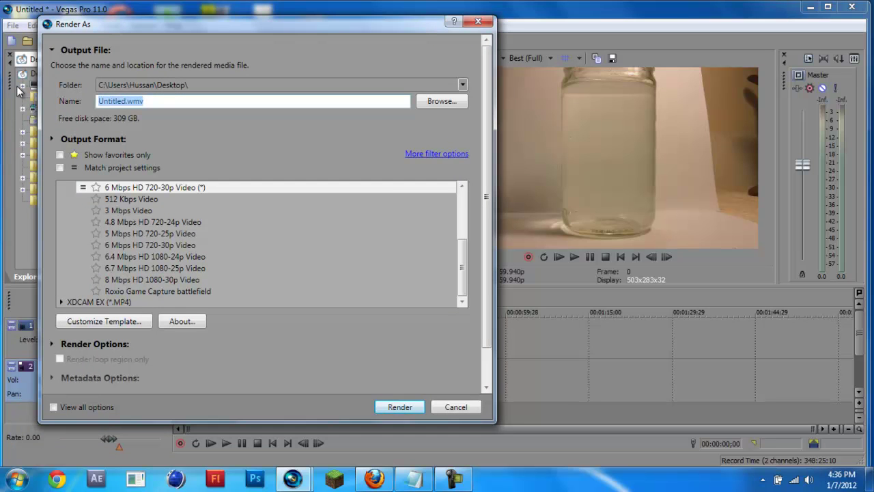
key(BackSpace)
text(slowmo test 1)
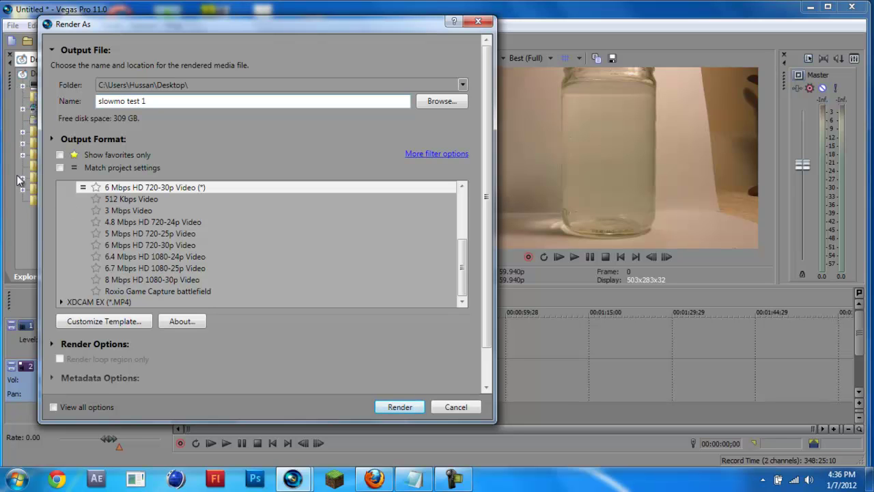
Render slowmo test 1.wmv to the Desktop and wait for it to finish.
click(399, 406)
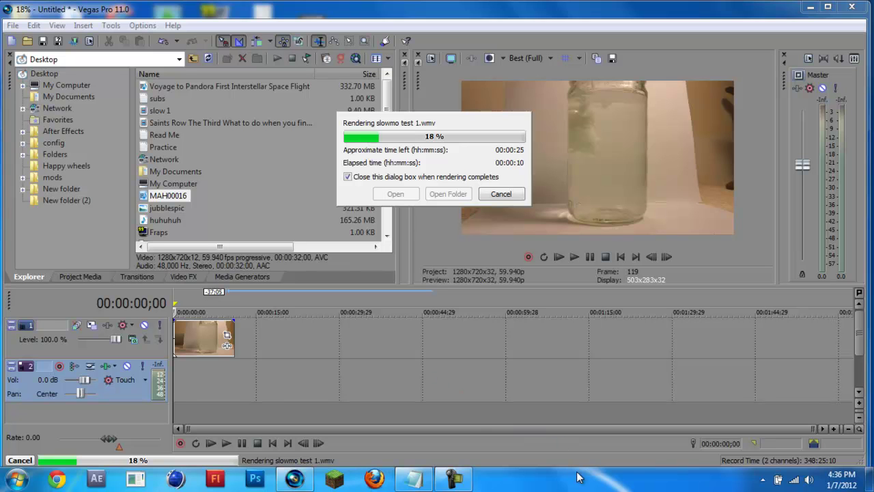
click(762, 480)
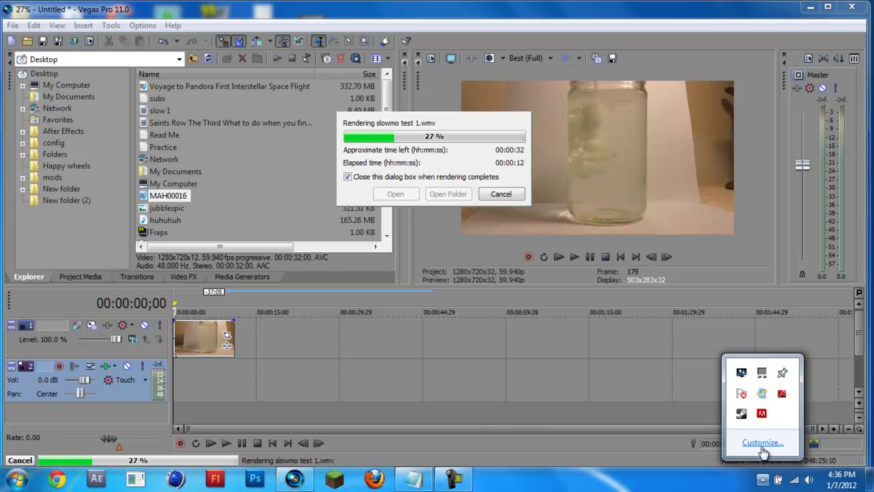
right_click(750, 423)
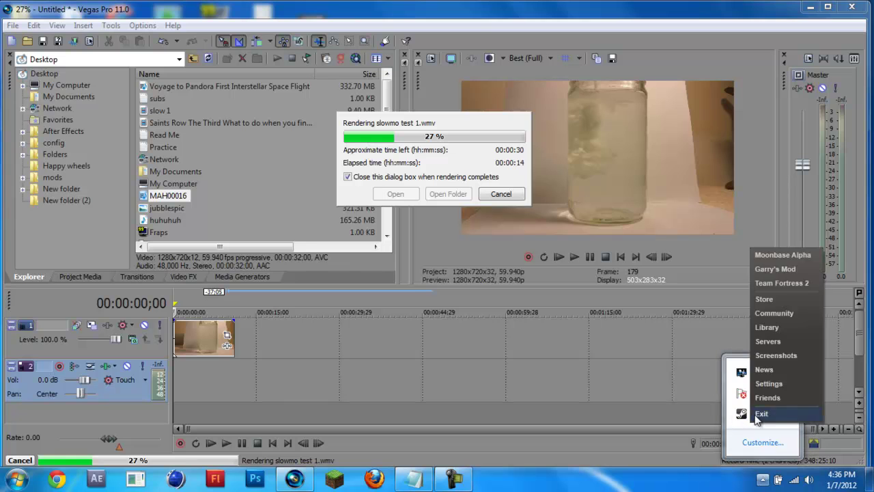
click(761, 415)
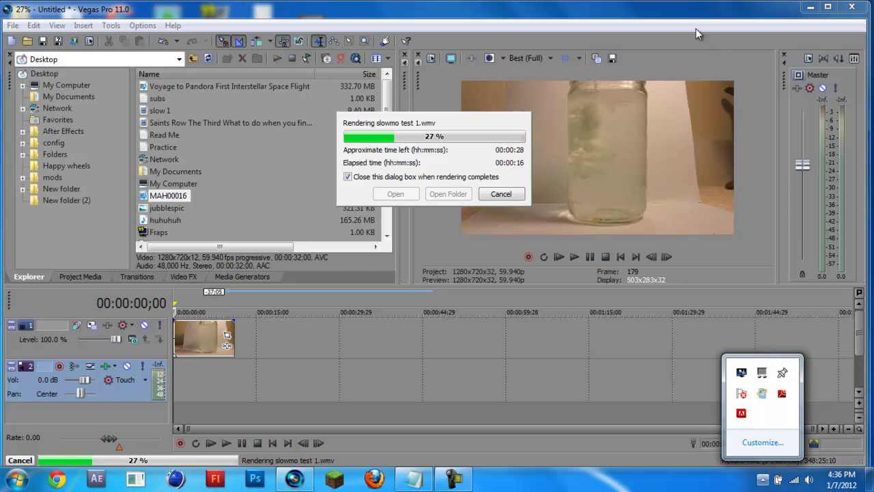
click(680, 12)
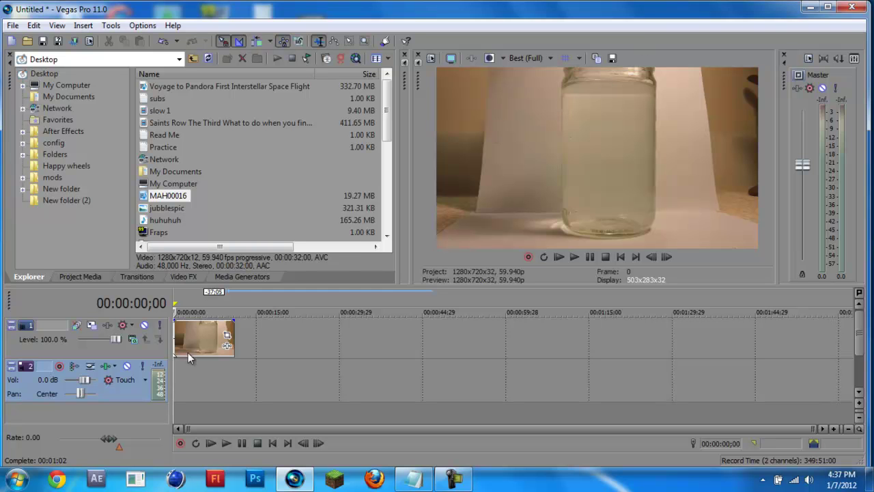
Delete the original jar clip and place the rendered slowmo test 1 on the timeline.
right_click(184, 336)
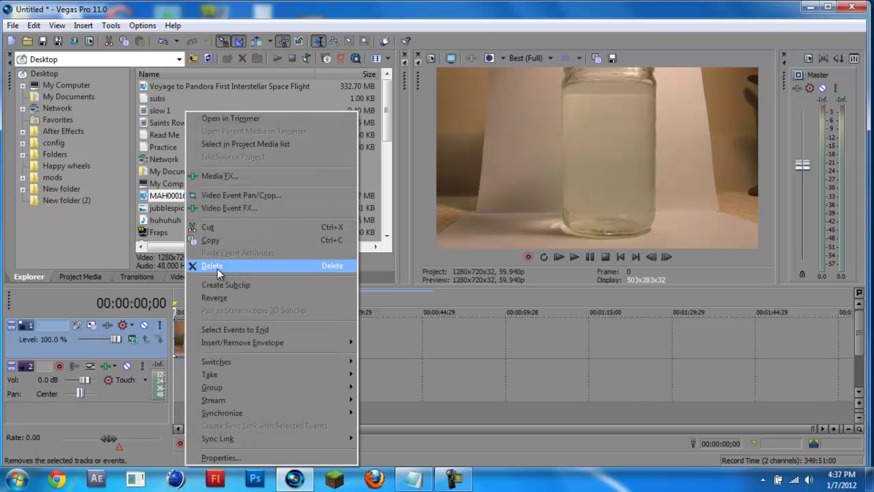
click(217, 269)
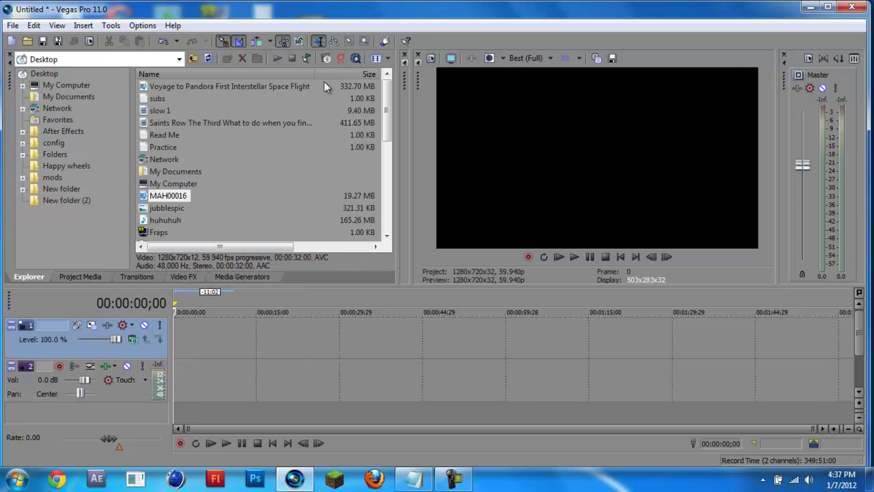
click(208, 58)
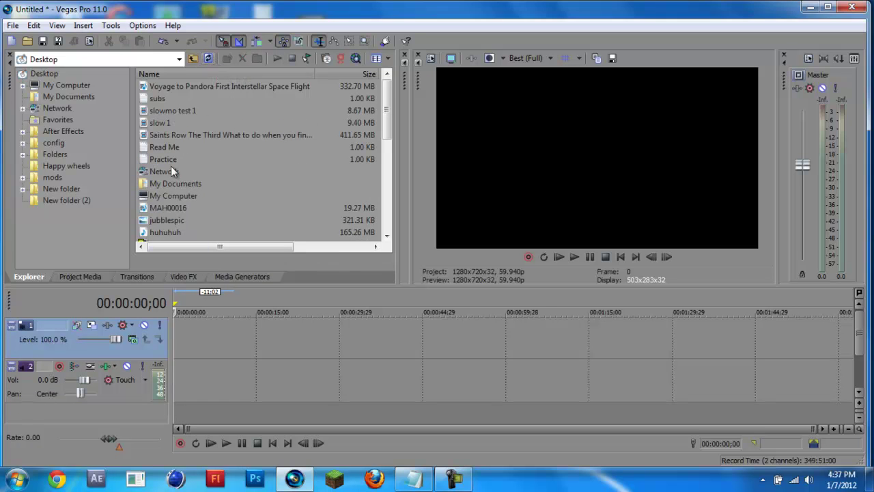
click(169, 112)
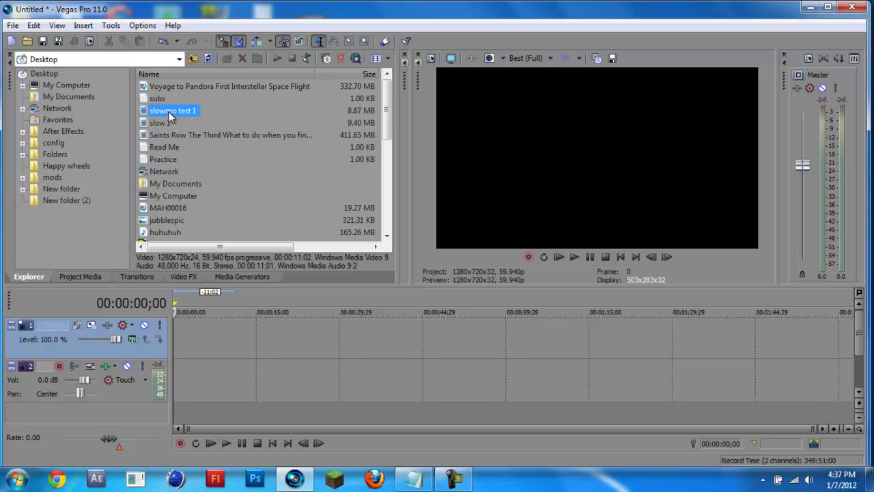
drag(168, 111, 140, 351)
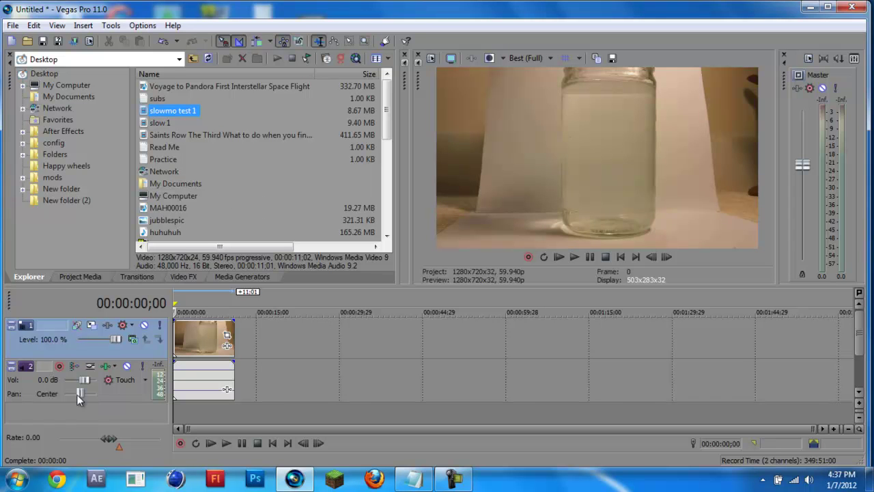
Delete the audio track and preview the slowmo clip.
right_click(44, 384)
click(116, 171)
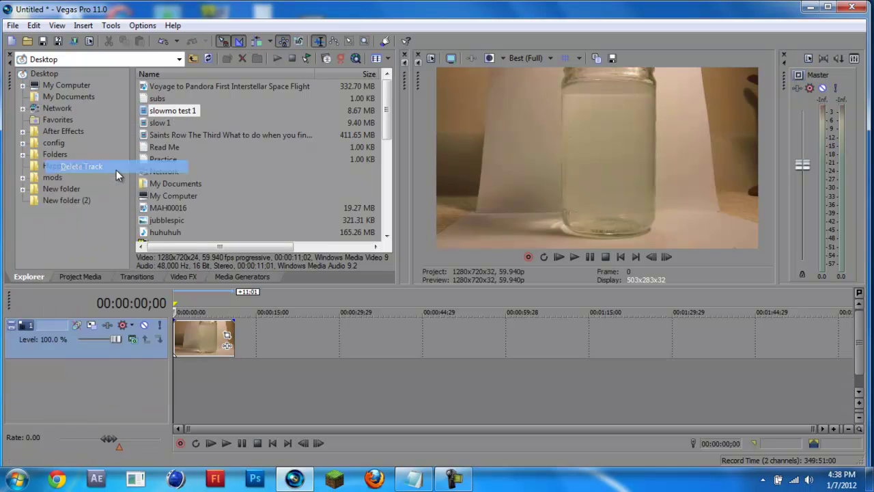
click(226, 443)
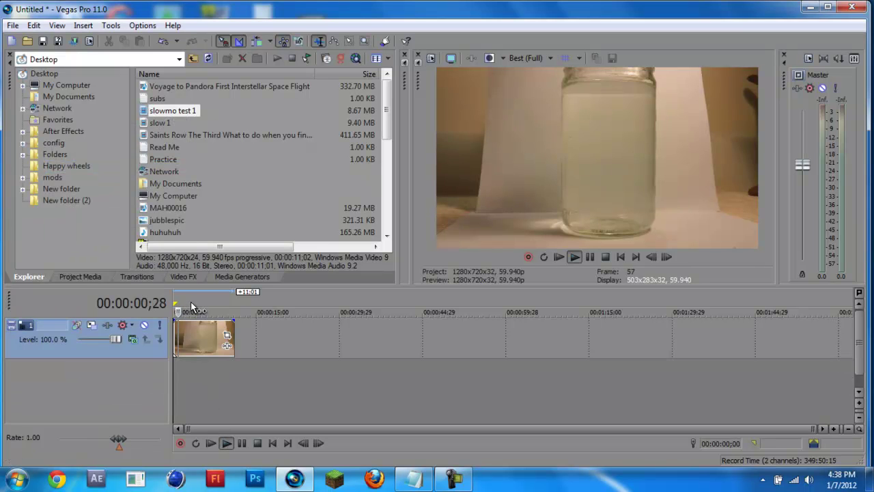
click(271, 443)
Turn on Reduce interlace flicker and Disable resample in the slowmo clip's Properties.
right_click(193, 347)
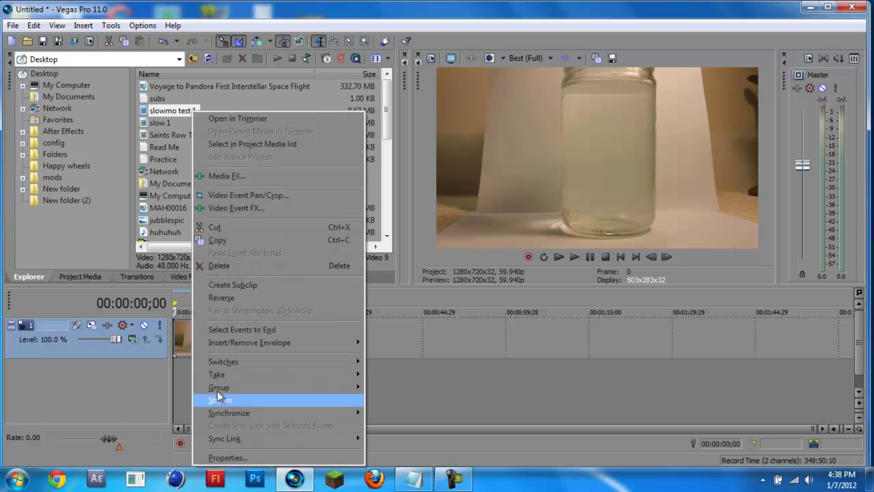
click(225, 457)
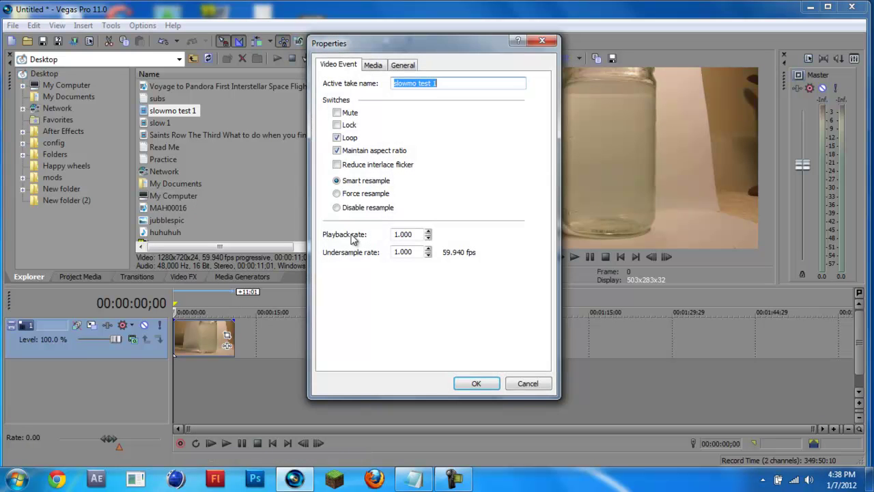
click(372, 166)
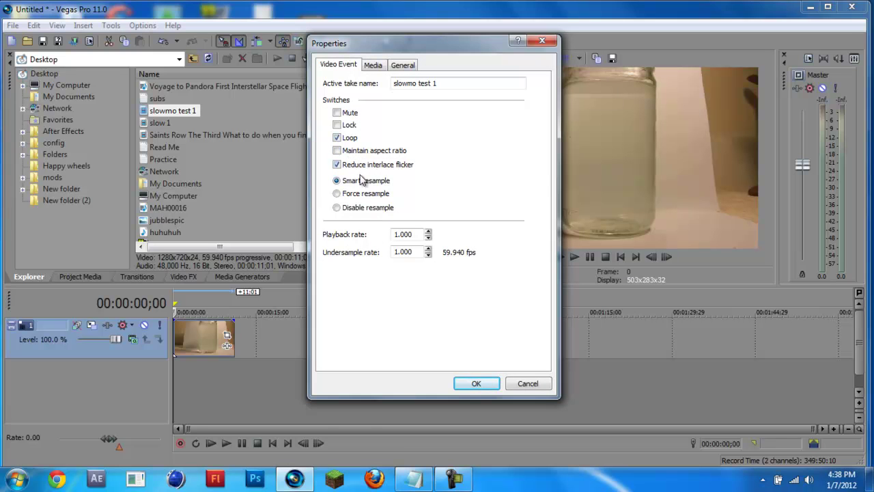
click(366, 212)
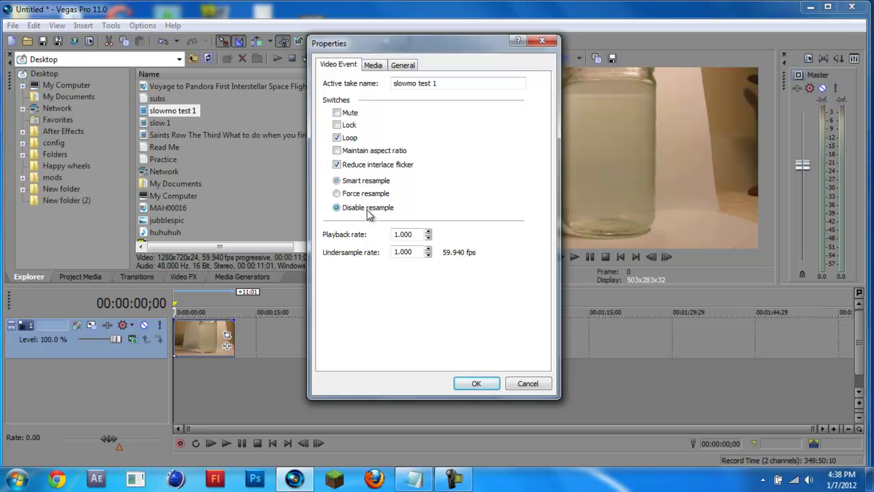
click(471, 383)
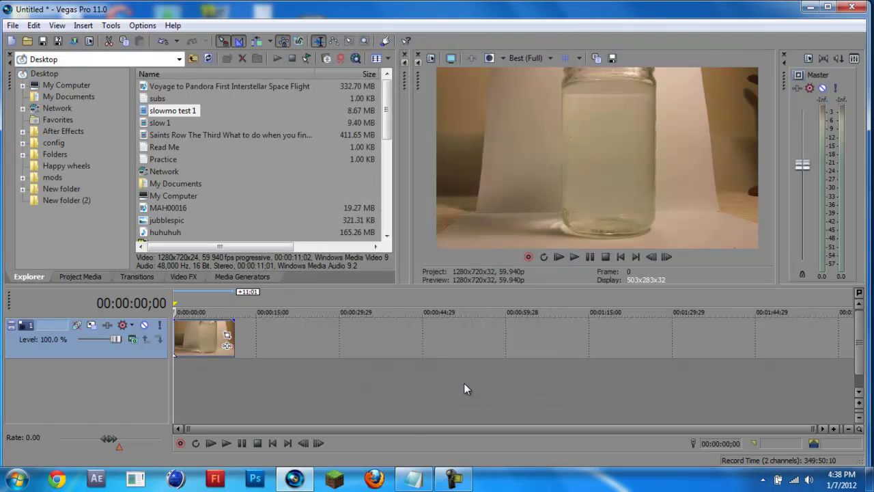
Change the Project Video Properties frame rate to 120 fps, verify it, and play the clip.
click(431, 58)
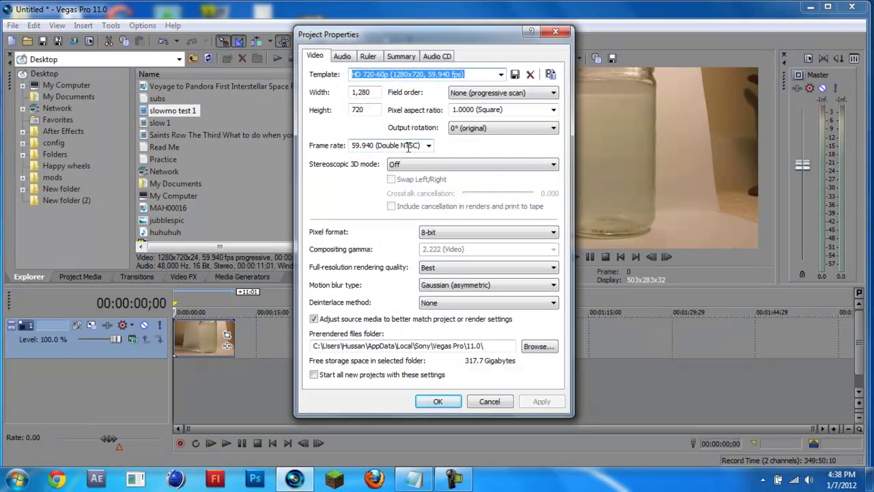
click(408, 147)
text(120)
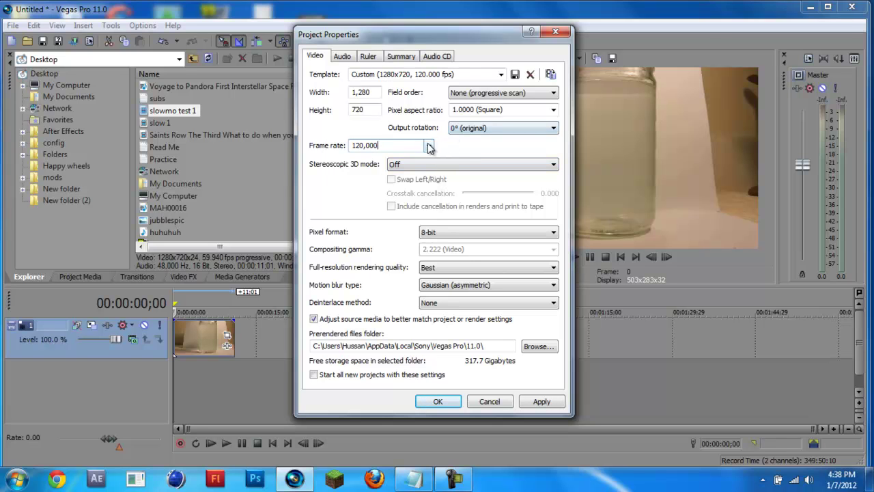
key(Return)
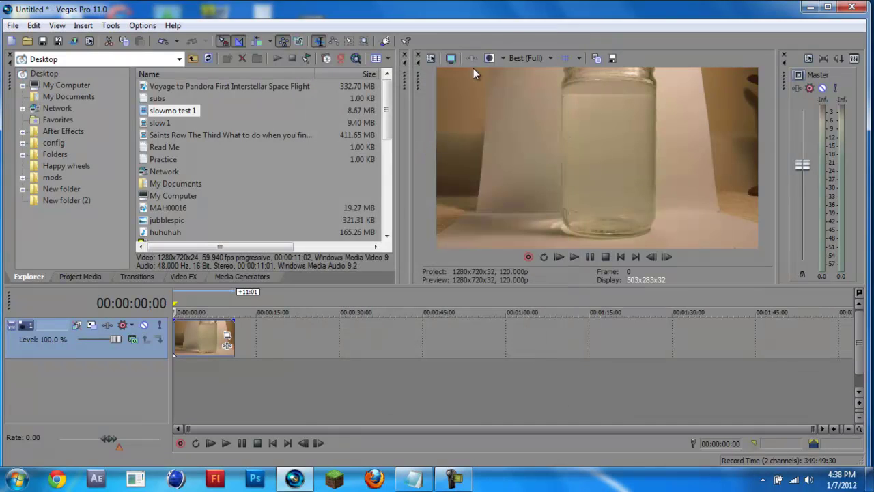
click(429, 58)
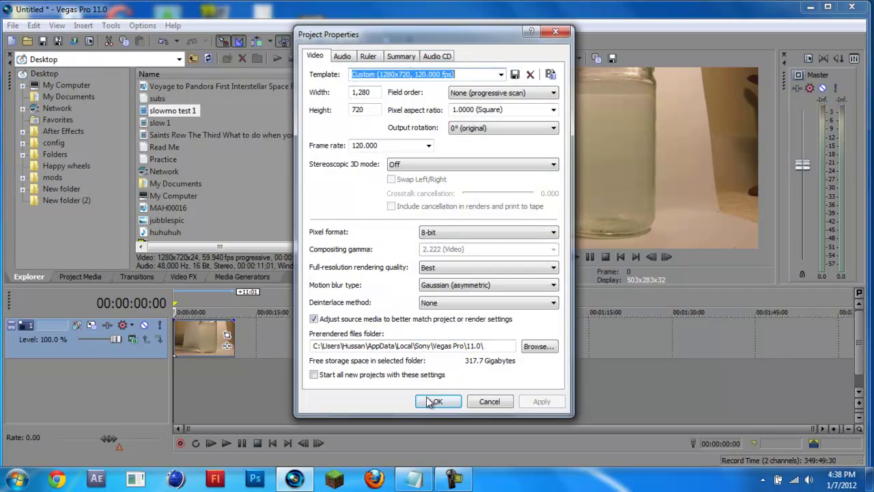
click(428, 402)
click(229, 443)
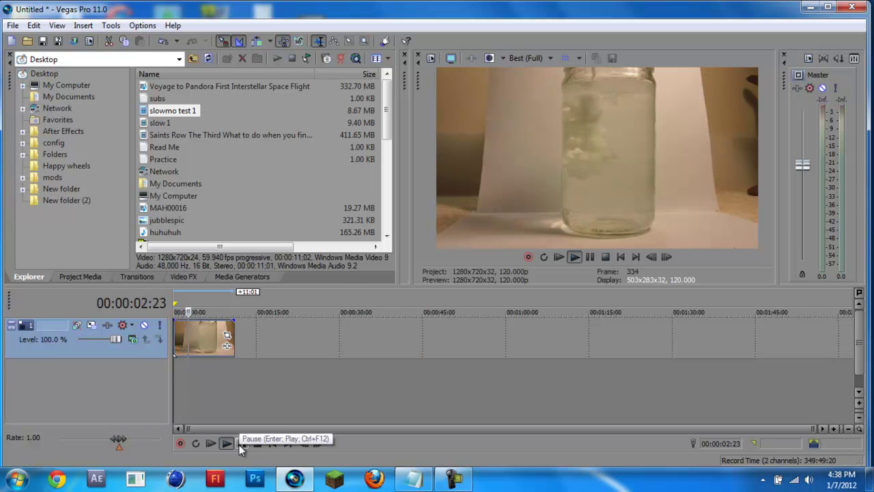
Time-stretch the slowmo clip by dragging its right edge longer, then preview playback.
click(239, 444)
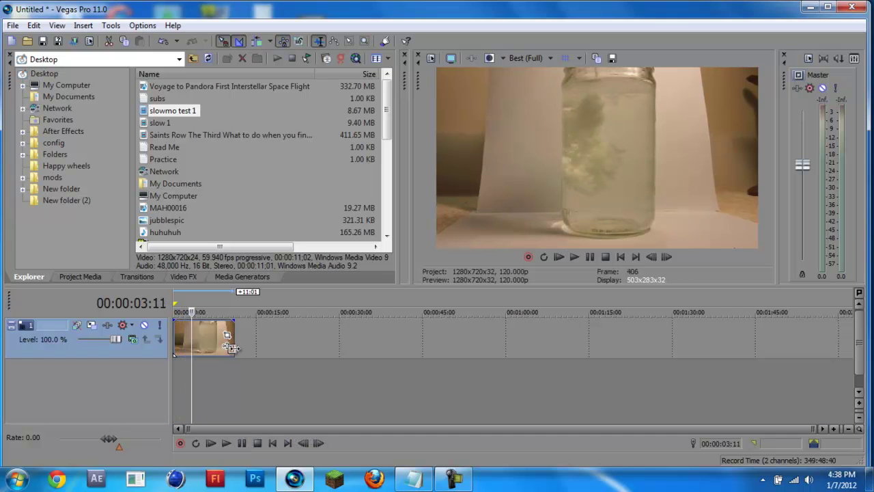
drag(232, 345, 257, 345)
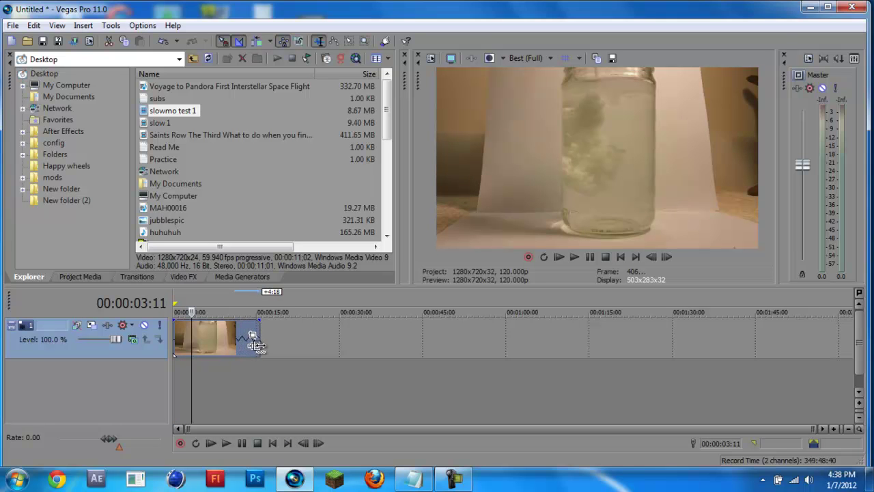
click(238, 447)
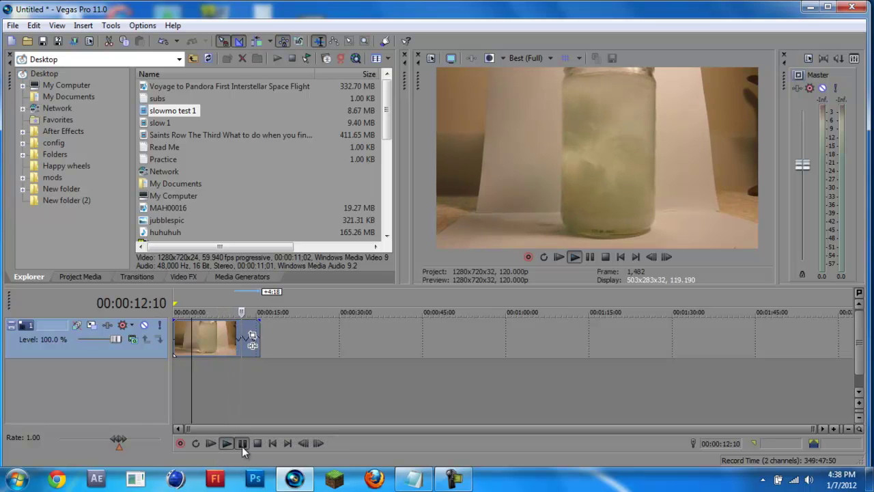
click(273, 443)
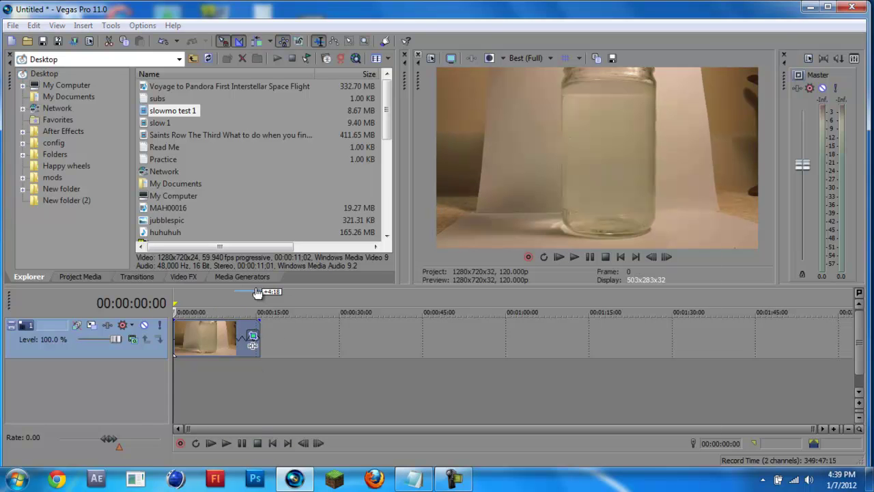
Shrink and center the clip's Event Pan/Crop frame on the jar, then preview playback.
click(252, 336)
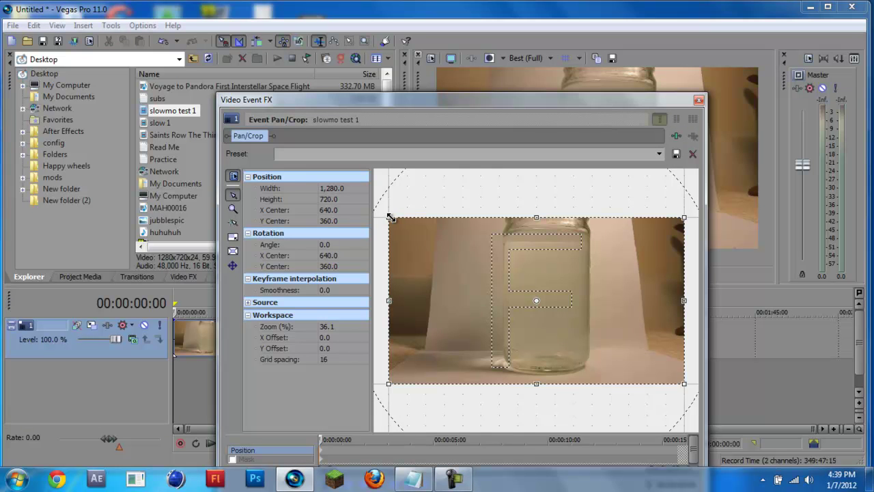
drag(389, 217, 471, 243)
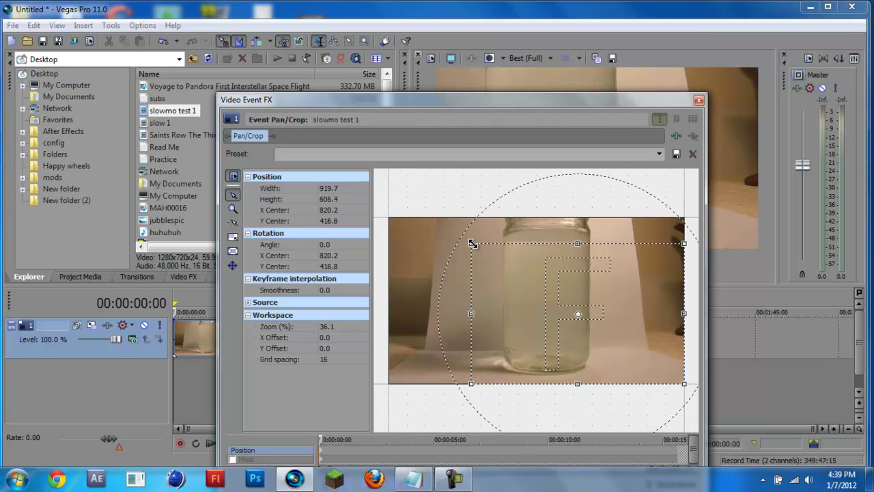
drag(471, 243, 487, 238)
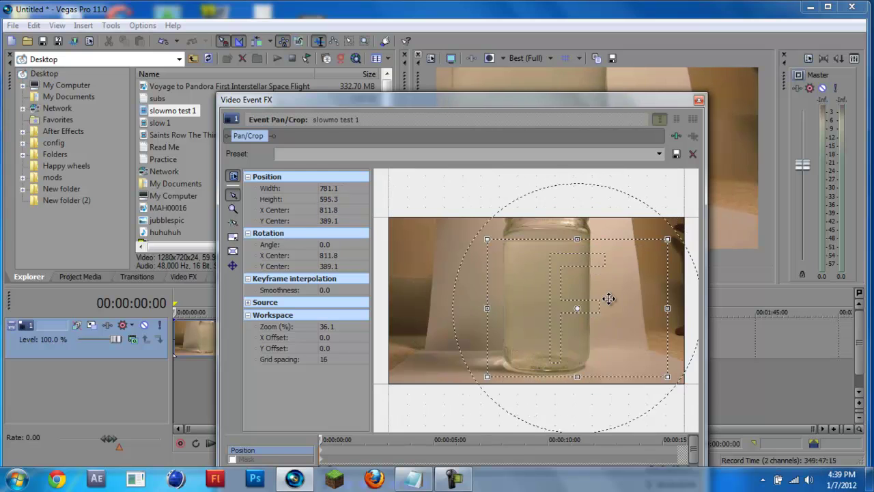
drag(609, 299, 578, 274)
click(700, 99)
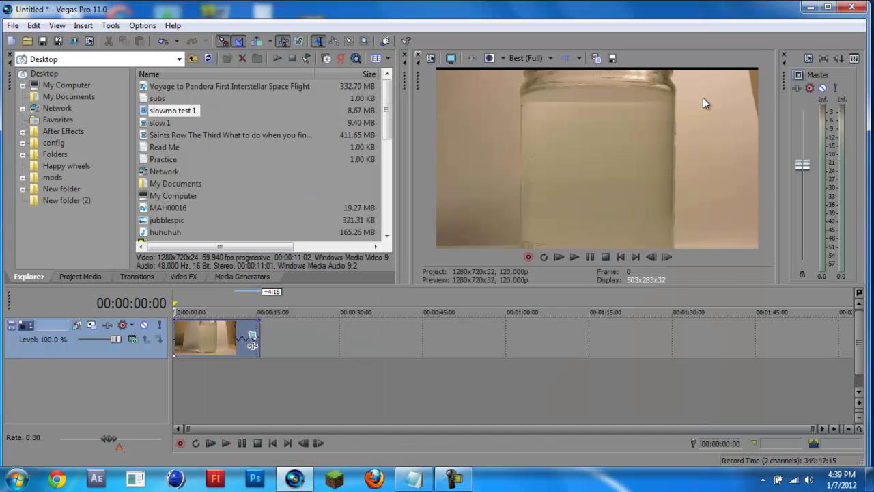
click(226, 443)
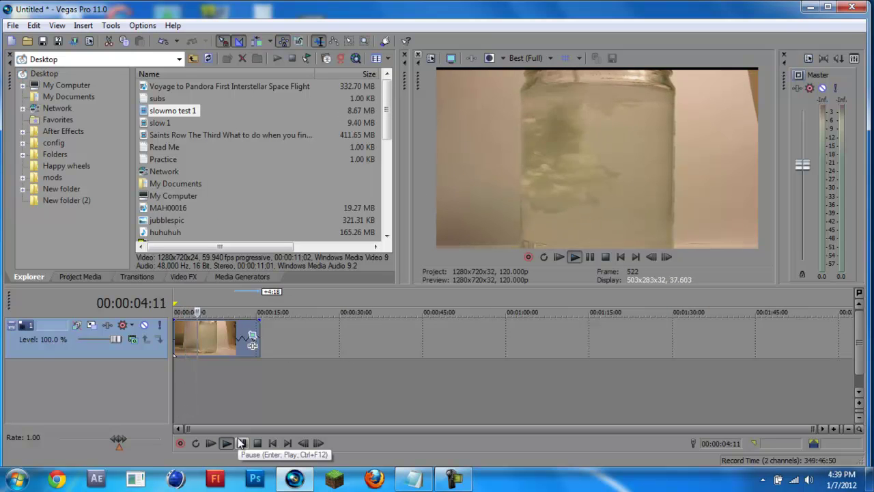
click(241, 443)
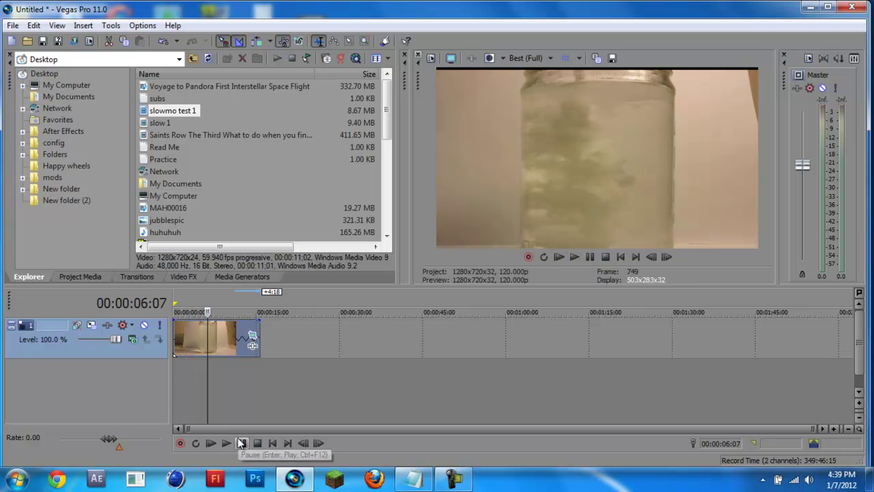